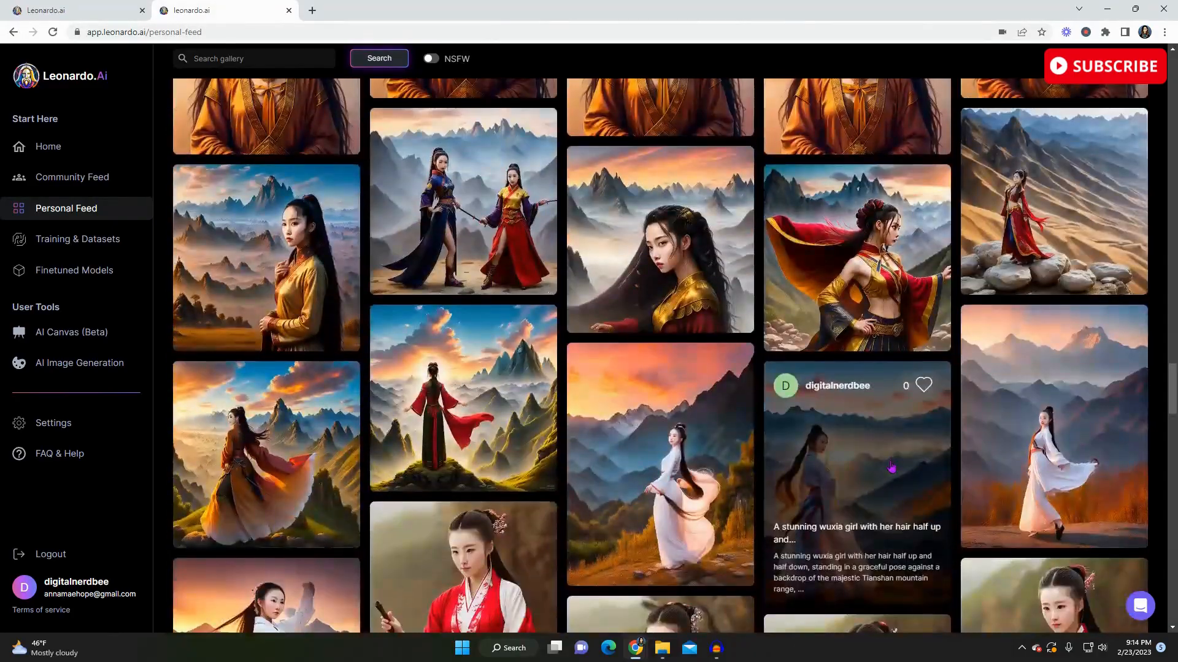
Step: Browse the personal feed's generated artwork and view the details of the close-up wuxia girl portrait with two hair buns
{"action": "scroll", "coordinate": [891, 468], "scroll_direction": "down", "scroll_amount": 10}
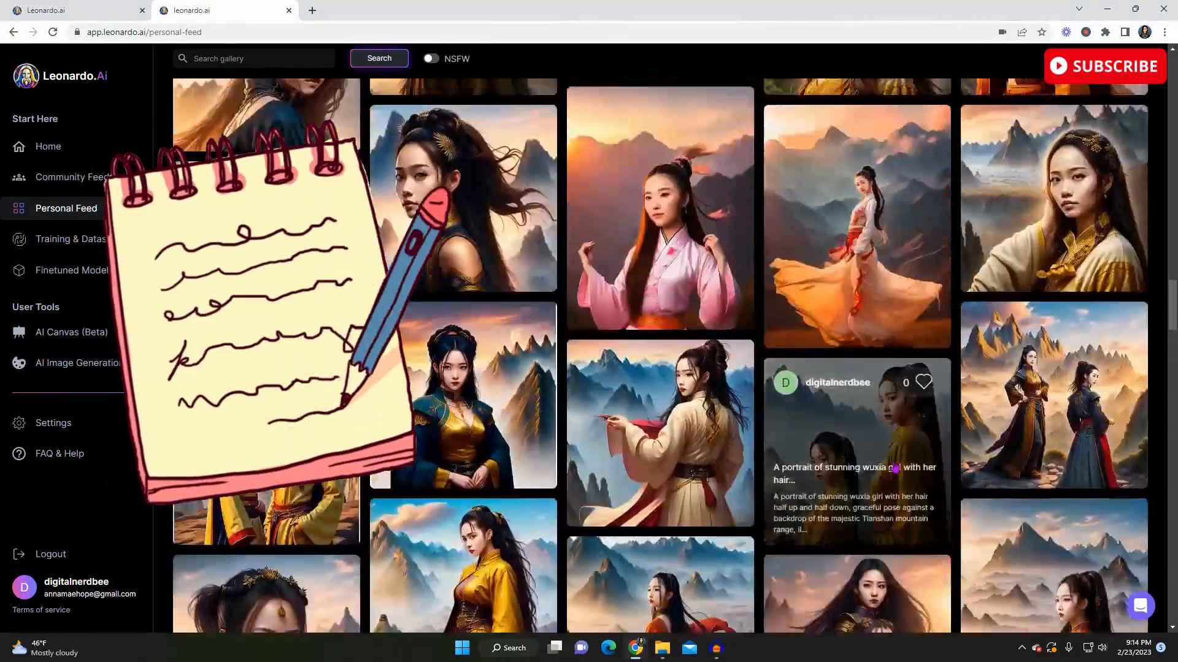
{"action": "scroll", "coordinate": [895, 467], "scroll_direction": "down", "scroll_amount": 15}
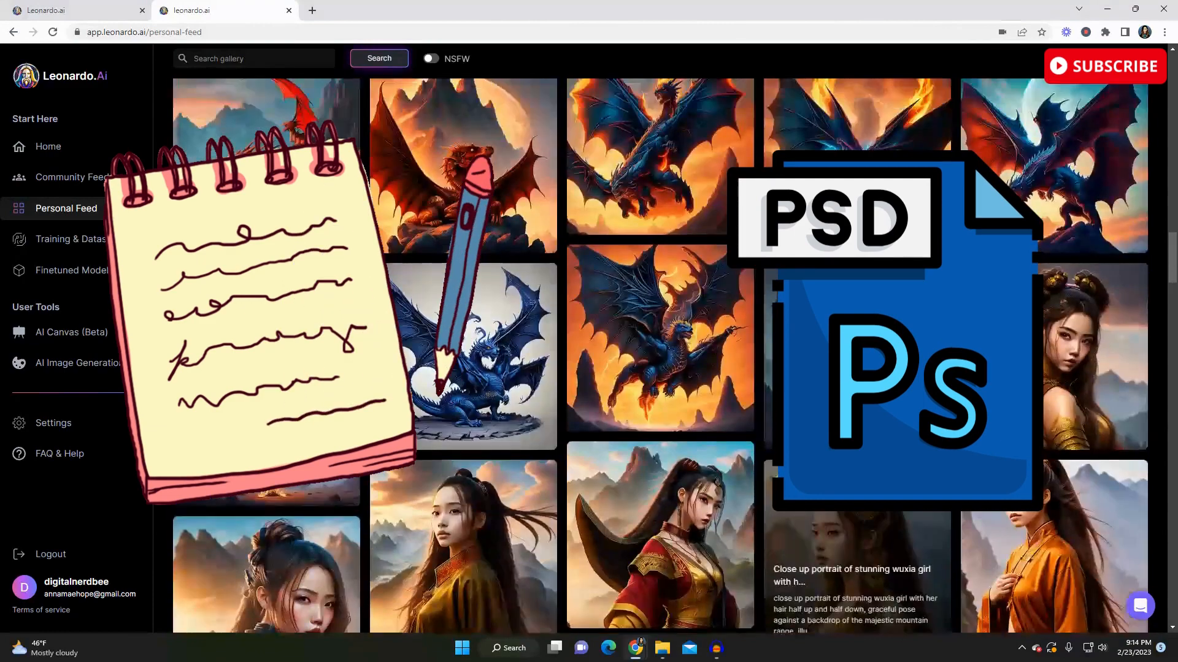
{"action": "scroll", "coordinate": [895, 468], "scroll_direction": "down", "scroll_amount": 1}
{"action": "left_click", "coordinate": [1064, 251]}
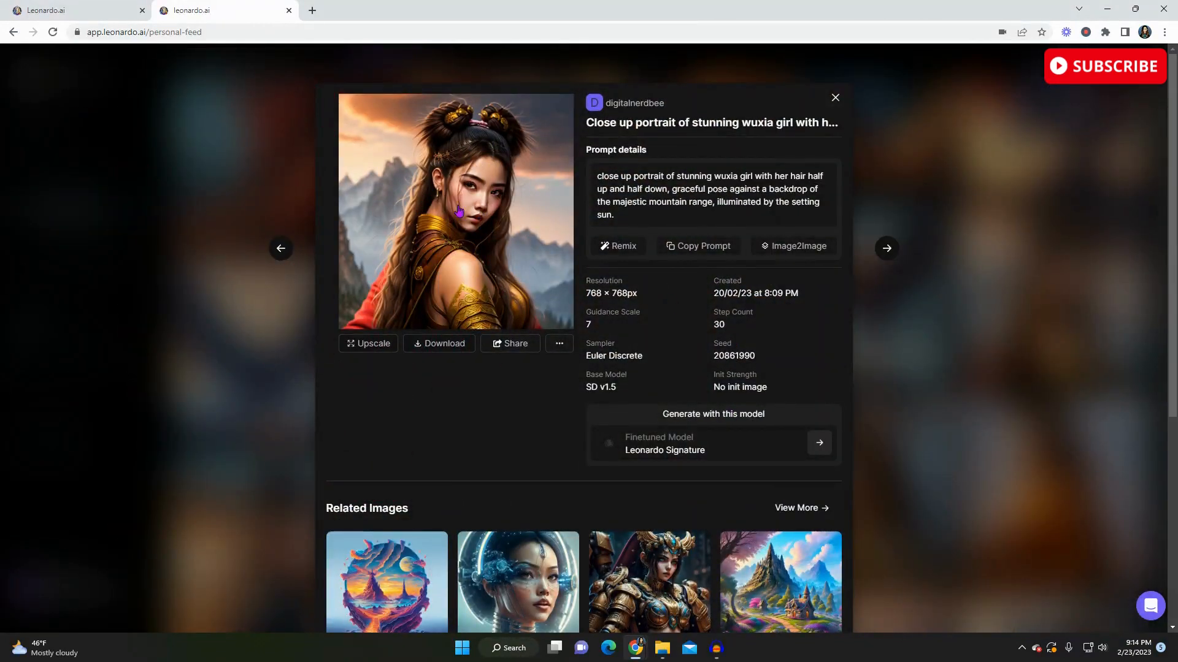
{"action": "left_click", "coordinate": [971, 342]}
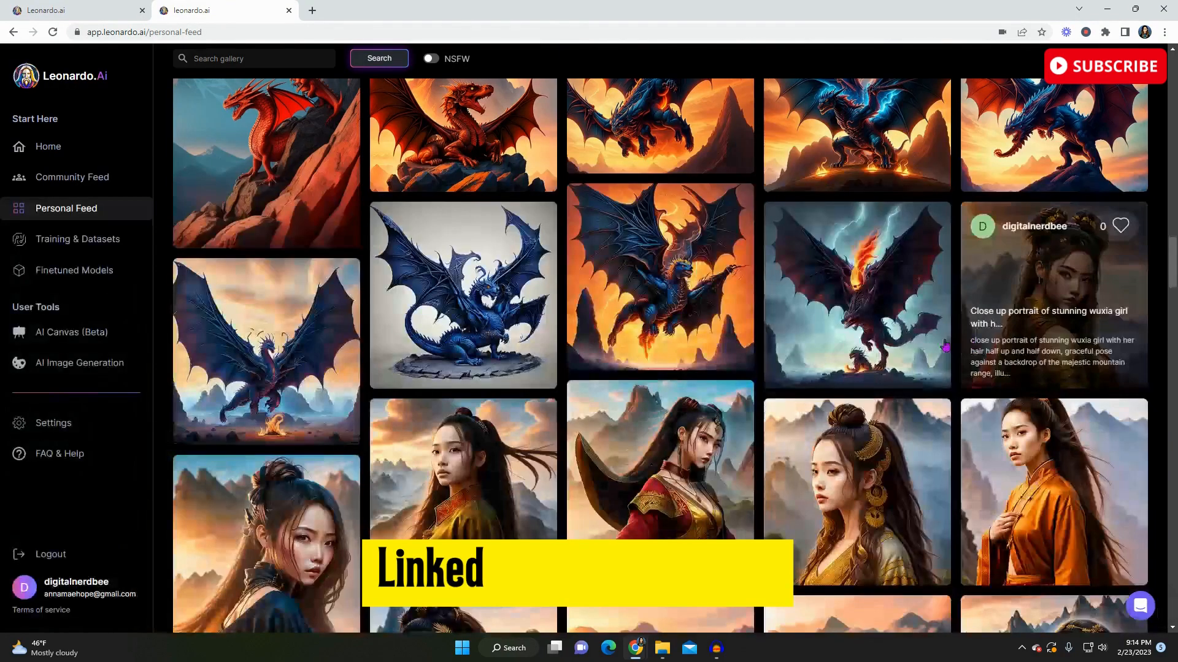
{"action": "scroll", "coordinate": [867, 321], "scroll_direction": "down", "scroll_amount": 1}
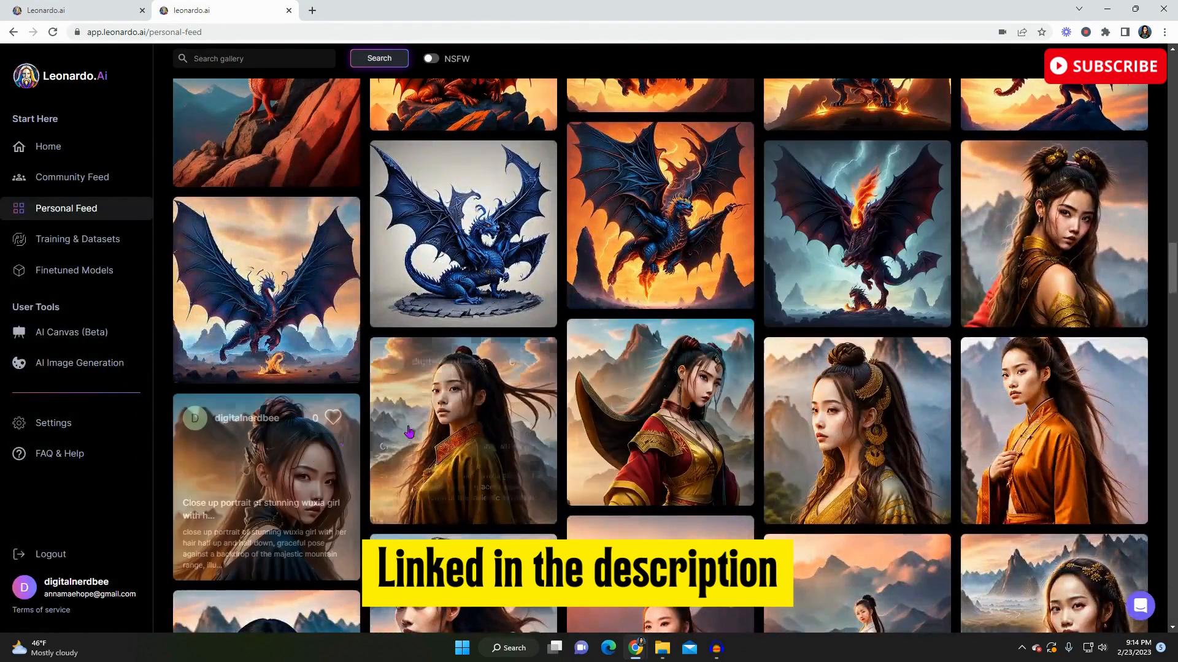
{"action": "scroll", "coordinate": [867, 322], "scroll_direction": "down", "scroll_amount": 3}
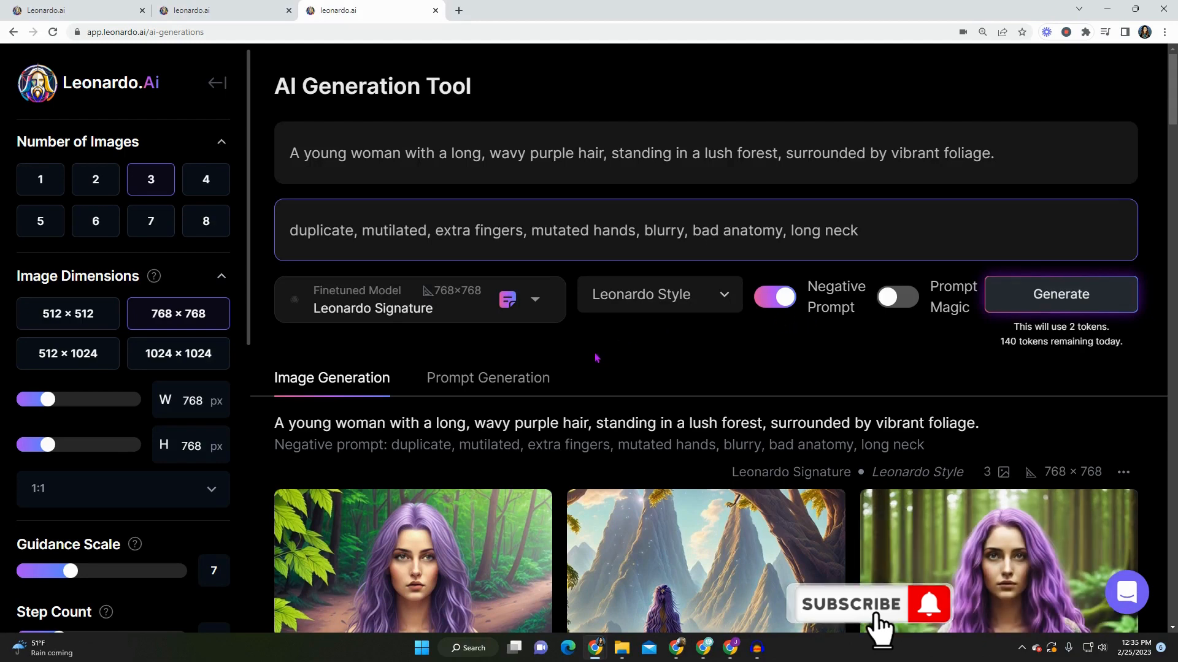
Step: In Prompt Generation, enter "a young woman with long hair" as the basic idea and set the number of prompts to 4
{"action": "left_click", "coordinate": [495, 379]}
{"action": "scroll", "coordinate": [496, 430], "scroll_direction": "down", "scroll_amount": 1}
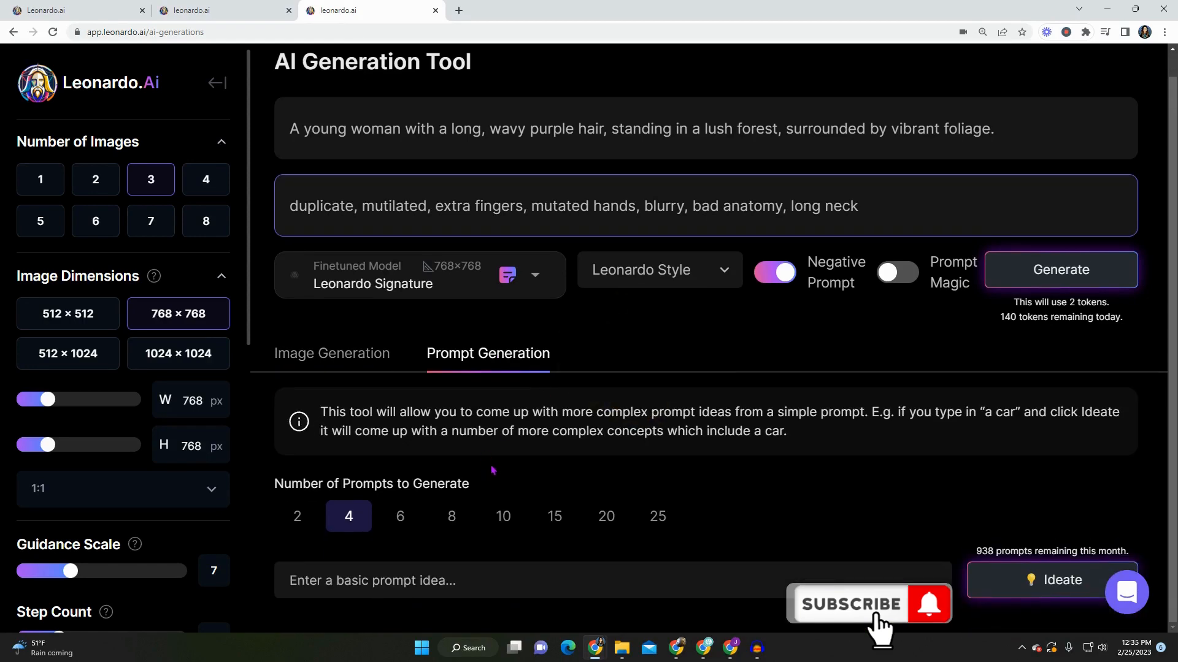
{"action": "left_click", "coordinate": [657, 516]}
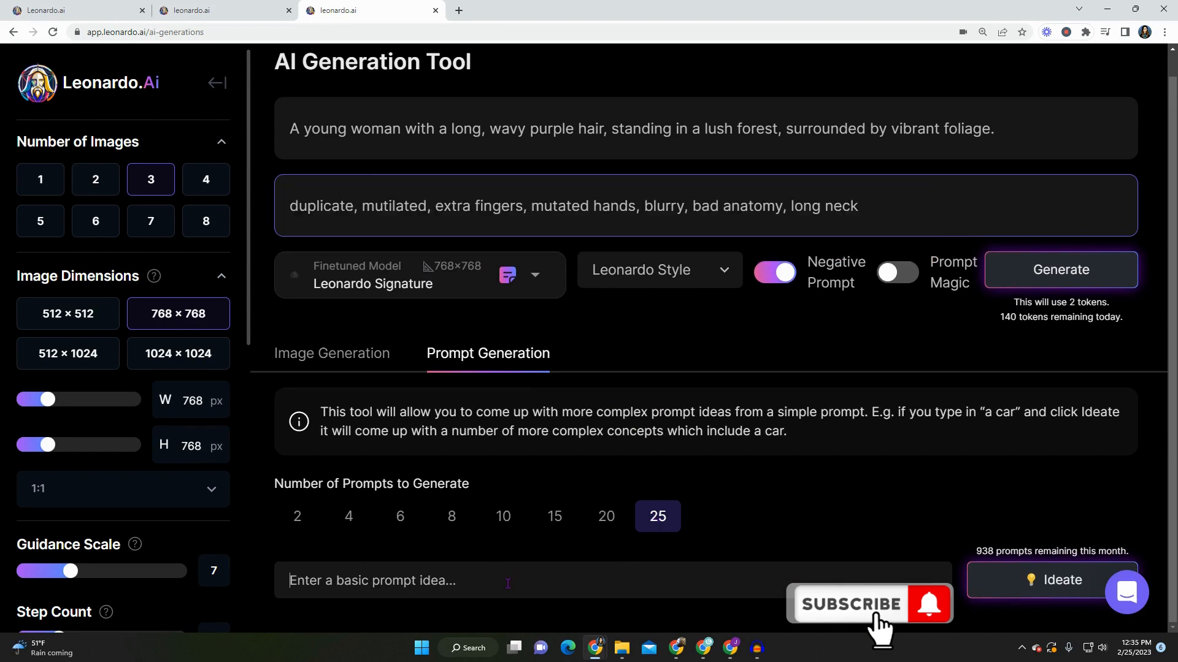
{"action": "type", "text": "a youn"}
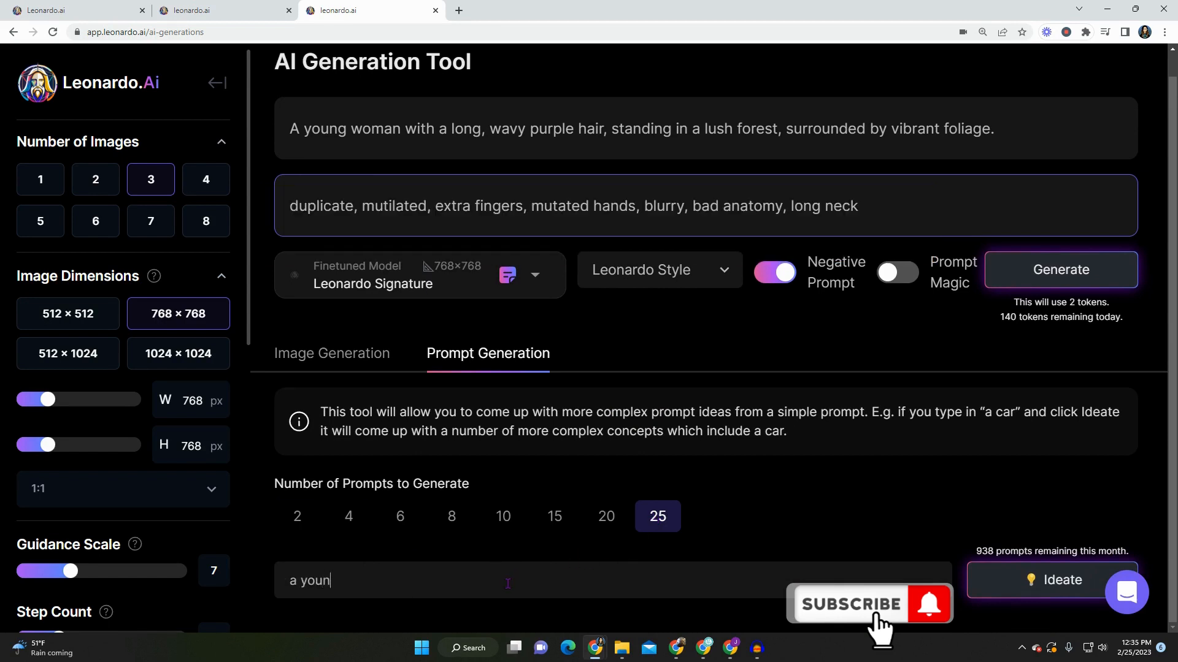
{"action": "type", "text": "g woman with long hair"}
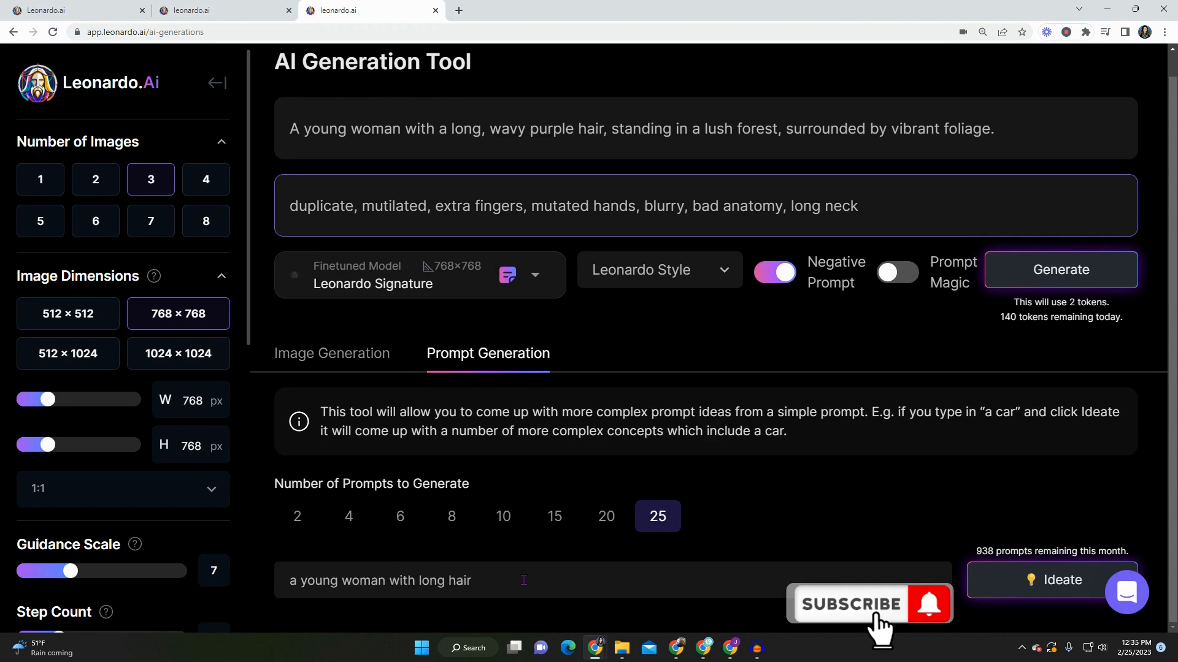
{"action": "left_click", "coordinate": [349, 517]}
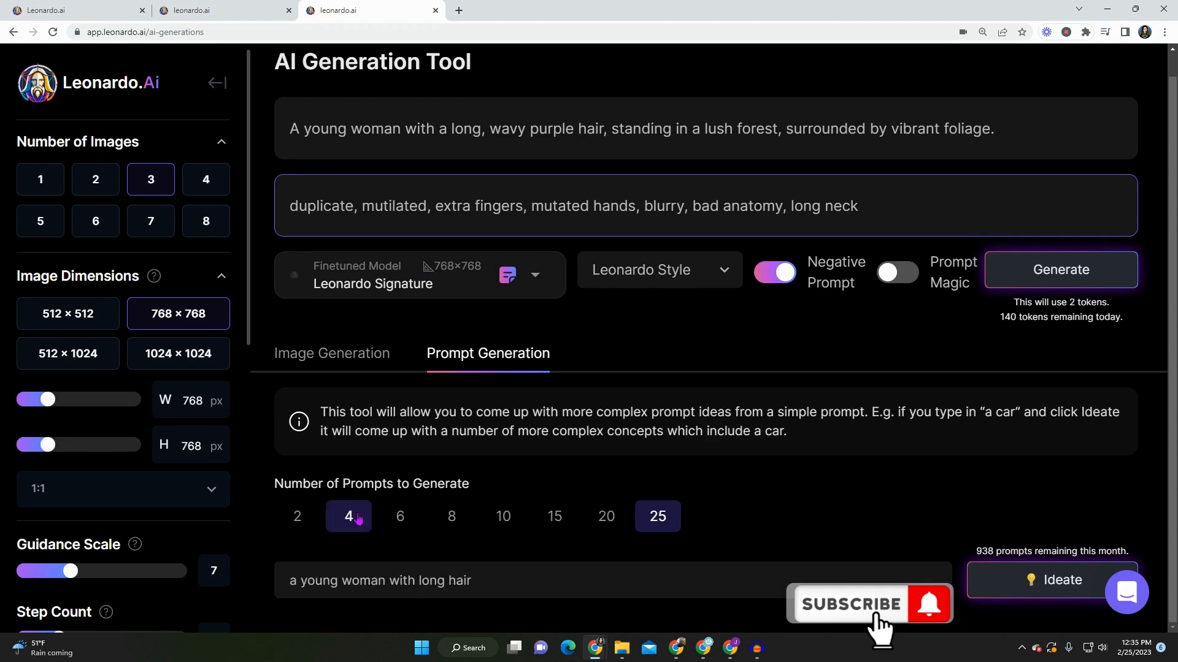
Step: Ideate new prompts from the entered basic idea and read through the suggestions
{"action": "left_click", "coordinate": [1051, 579]}
{"action": "scroll", "coordinate": [933, 458], "scroll_direction": "down", "scroll_amount": 1}
{"action": "scroll", "coordinate": [902, 442], "scroll_direction": "down", "scroll_amount": 4}
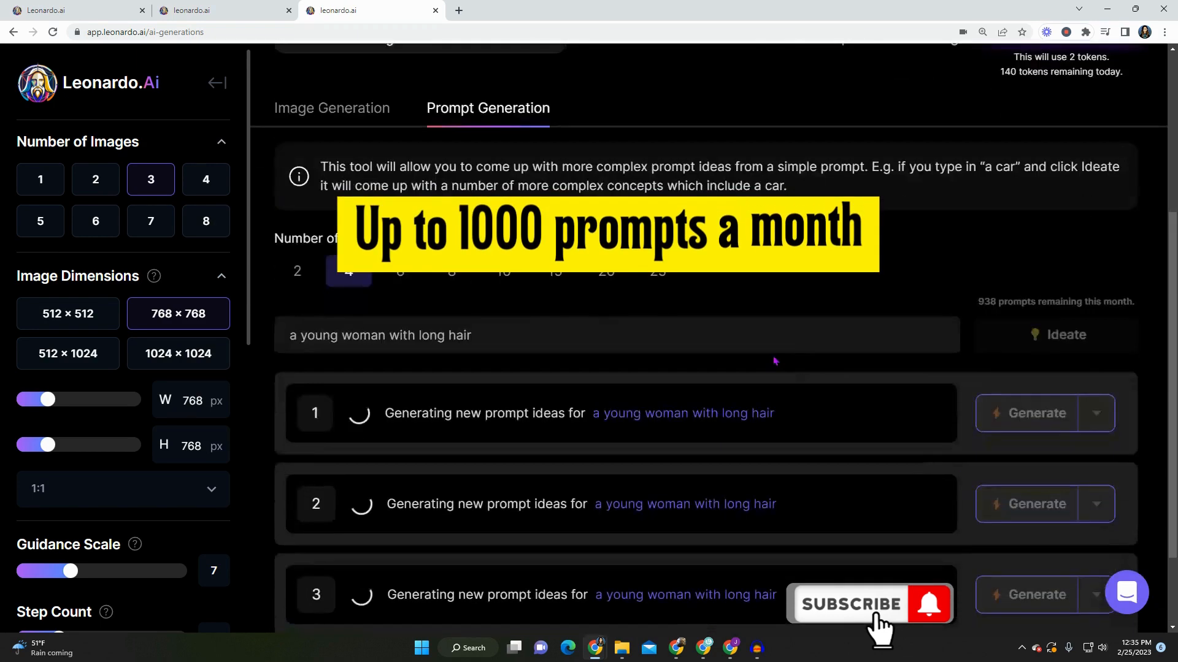
{"action": "scroll", "coordinate": [875, 431], "scroll_direction": "up", "scroll_amount": 1}
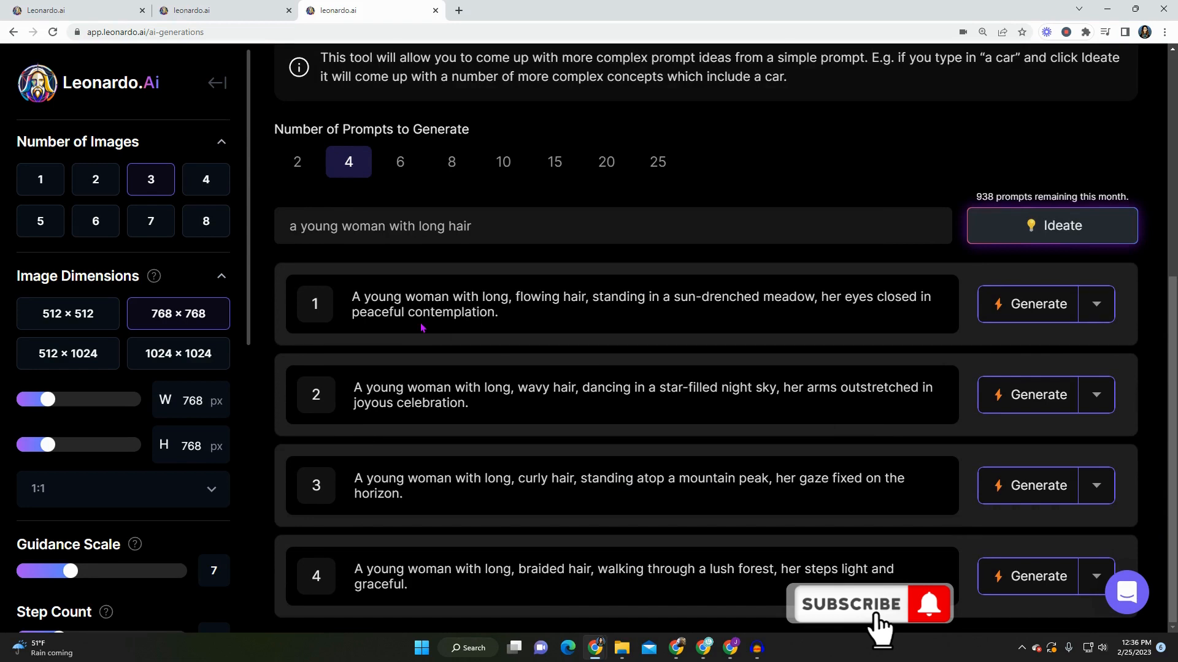
{"action": "scroll", "coordinate": [416, 370], "scroll_direction": "up", "scroll_amount": 2}
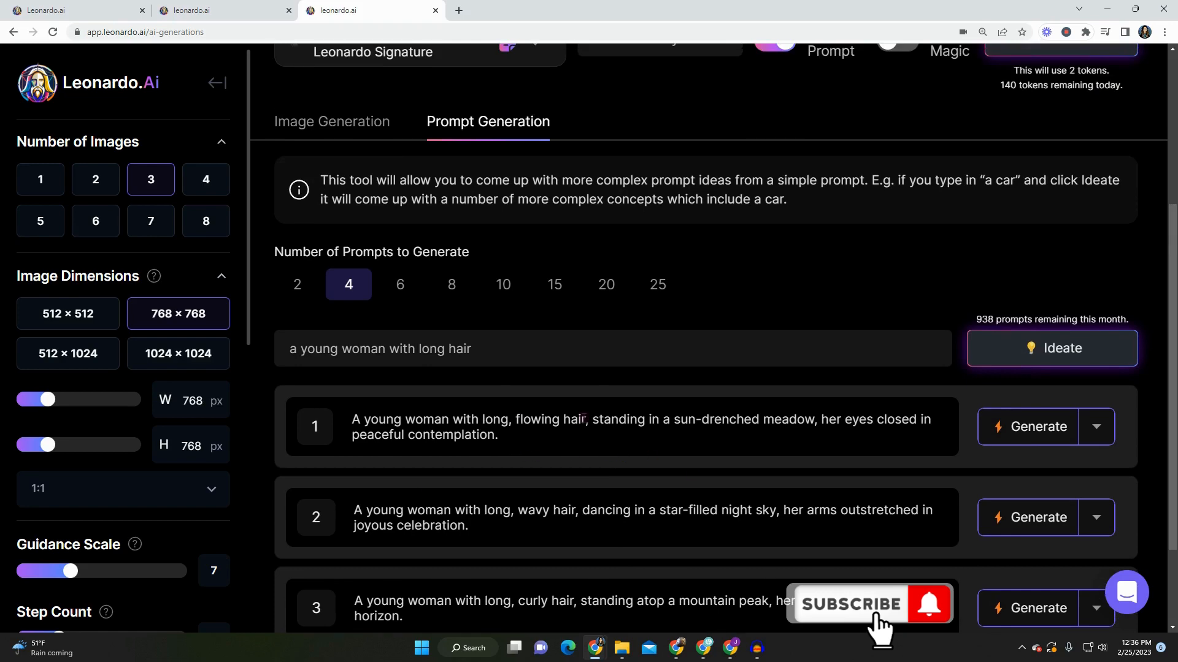
{"action": "scroll", "coordinate": [592, 408], "scroll_direction": "up", "scroll_amount": 4}
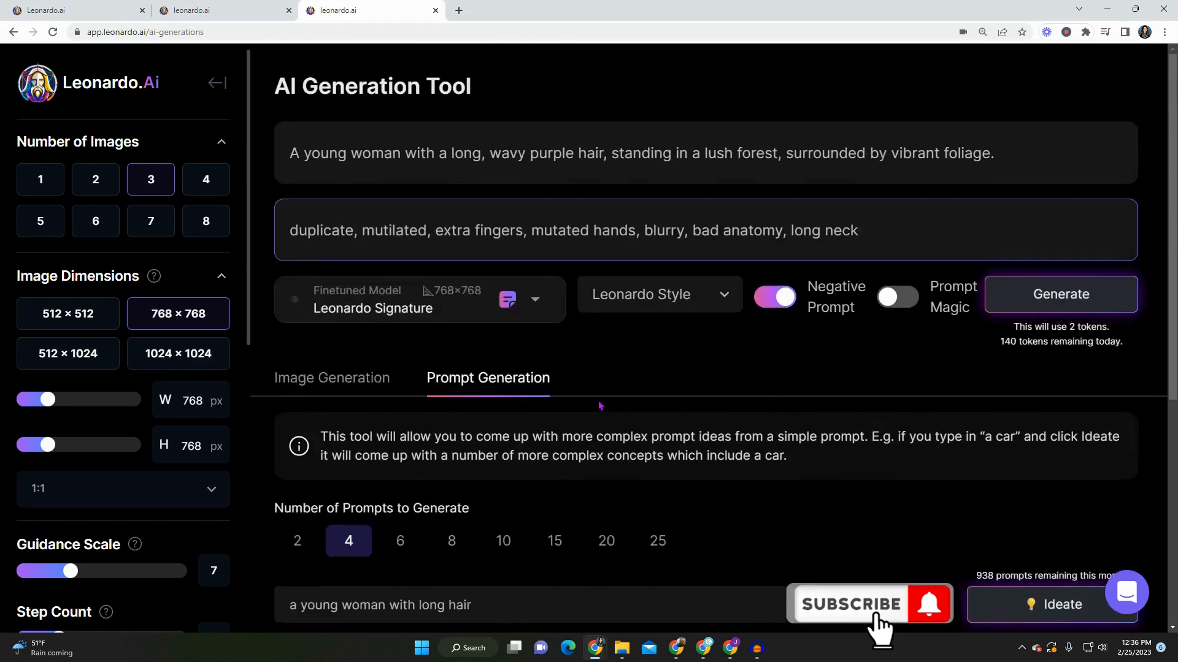
Step: Return to Image Generation and generate the purple-haired forest woman images with the red-haired portrait as the Pose to Image guide
{"action": "left_click", "coordinate": [343, 383]}
{"action": "scroll", "coordinate": [375, 368], "scroll_direction": "down", "scroll_amount": 4}
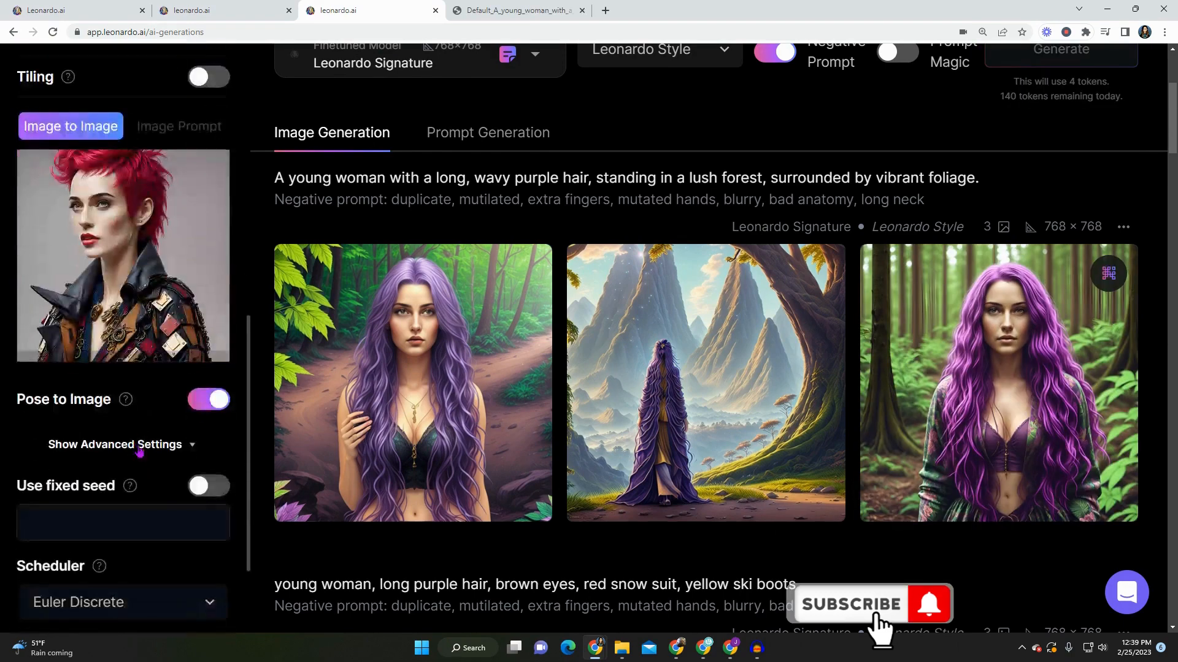
{"action": "mouse_move", "coordinate": [127, 402]}
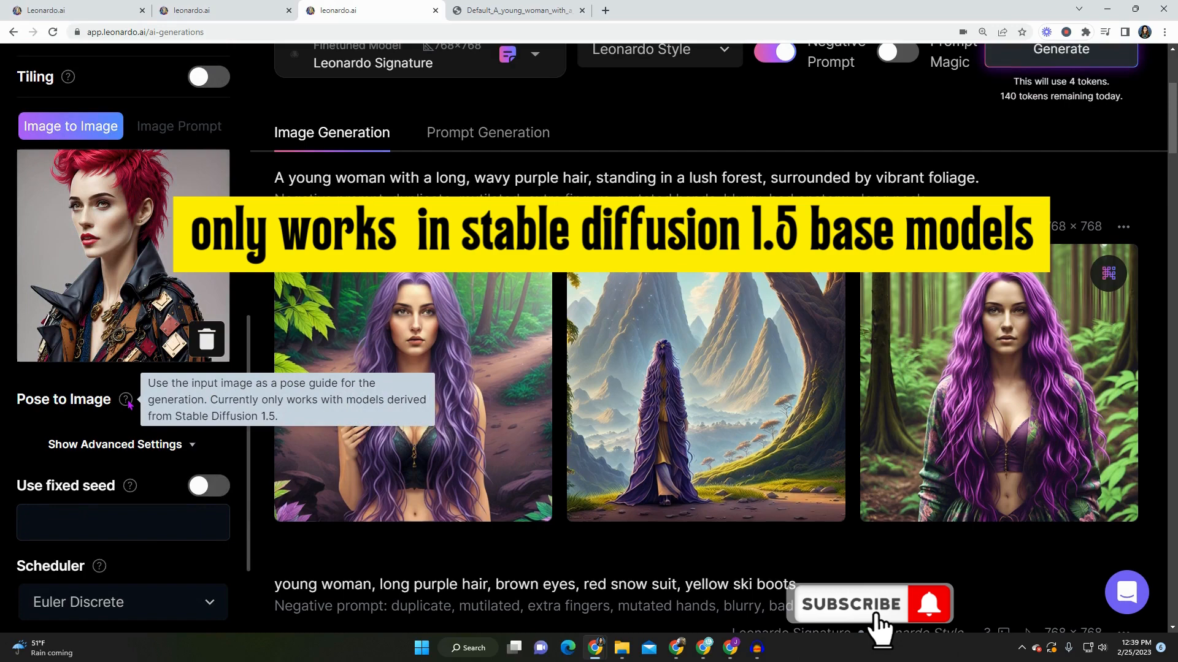
{"action": "left_click", "coordinate": [209, 399]}
{"action": "scroll", "coordinate": [429, 332], "scroll_direction": "up", "scroll_amount": 4}
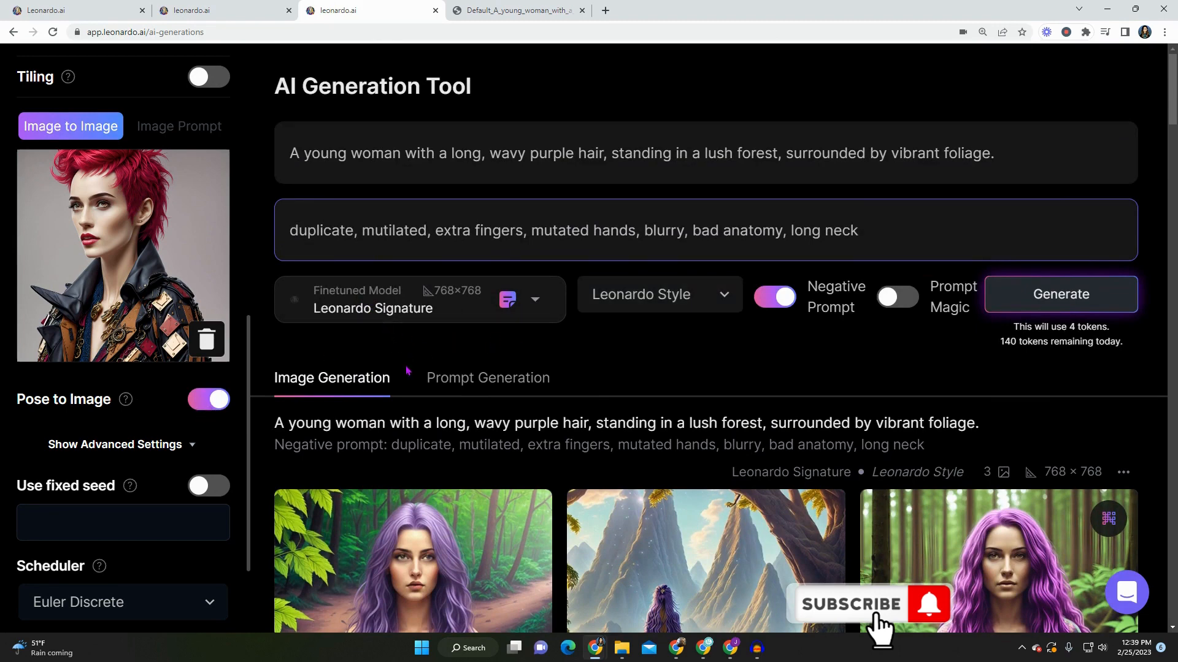
{"action": "scroll", "coordinate": [118, 460], "scroll_direction": "down", "scroll_amount": 1}
{"action": "scroll", "coordinate": [120, 459], "scroll_direction": "up", "scroll_amount": 3}
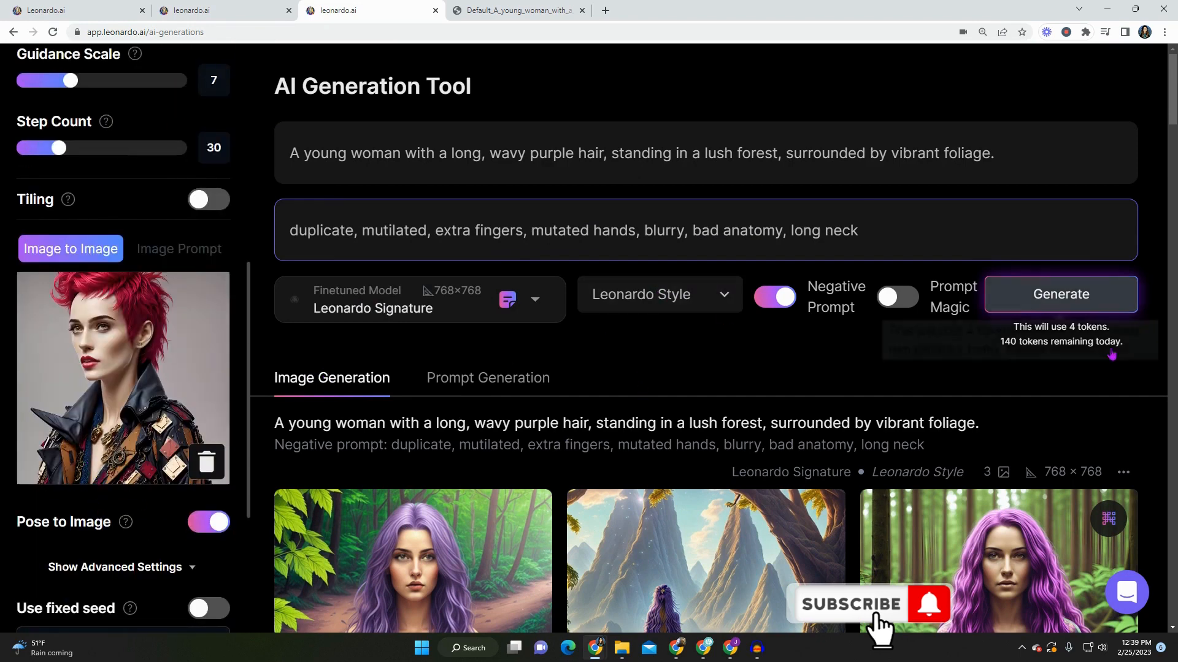
{"action": "left_click", "coordinate": [1048, 295]}
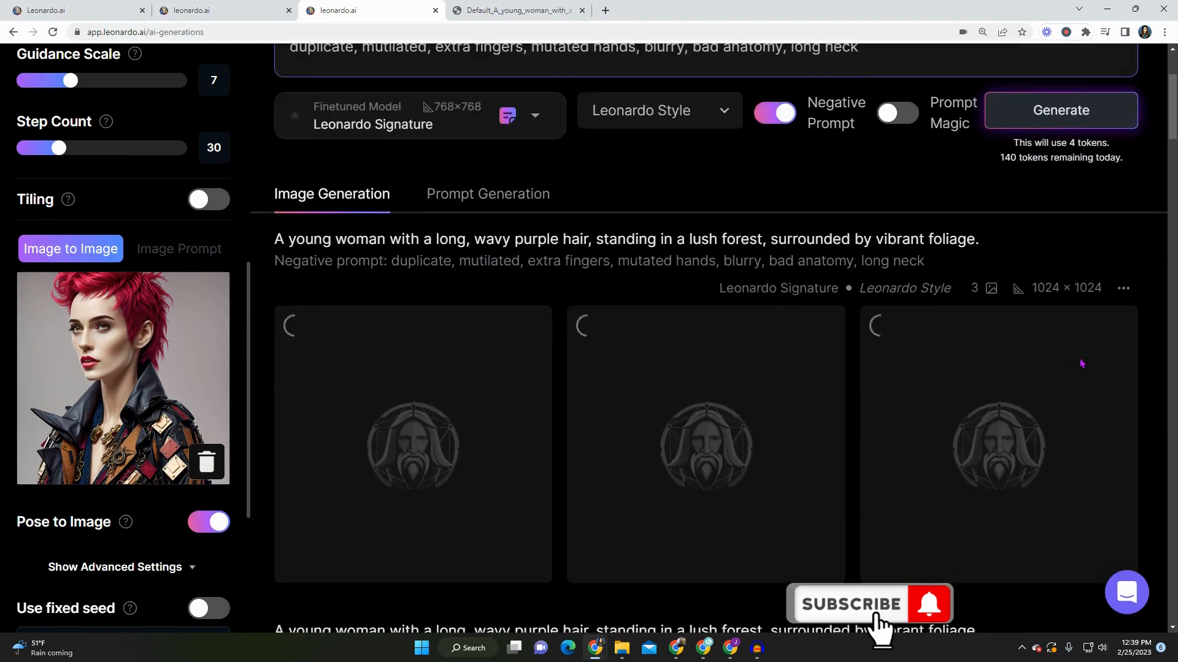
Step: Compare the new pose-guided images with the earlier 768 × 768 images made from the same prompt
{"action": "scroll", "coordinate": [1086, 367], "scroll_direction": "down", "scroll_amount": 5}
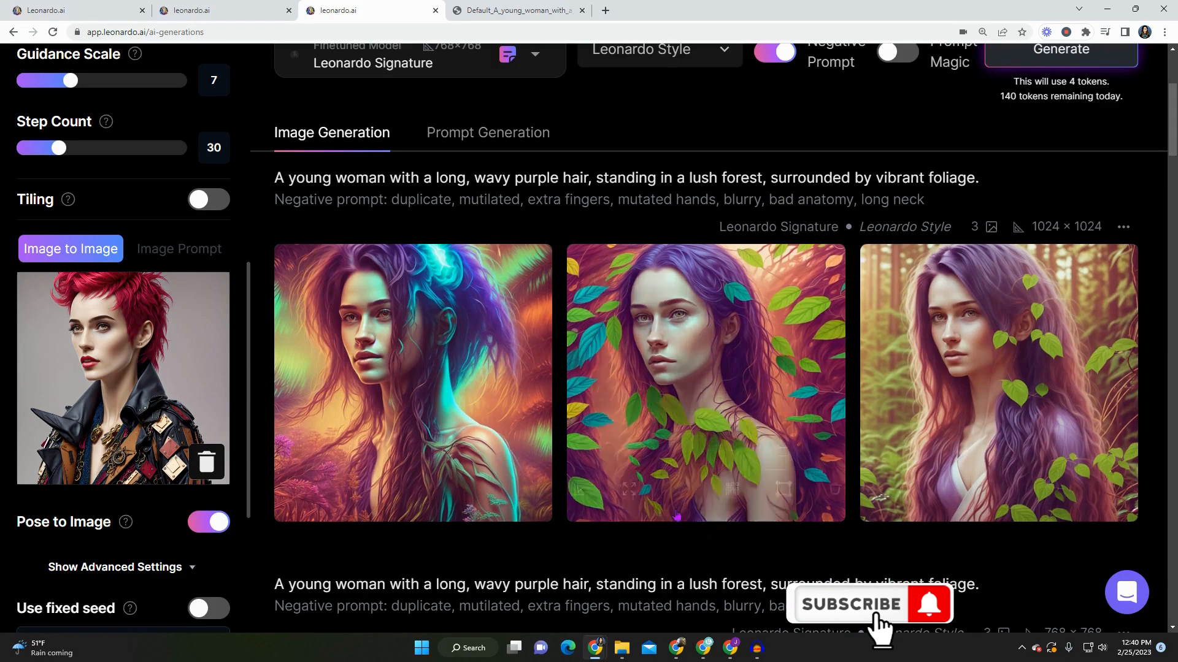
{"action": "scroll", "coordinate": [354, 134], "scroll_direction": "up", "scroll_amount": 3}
{"action": "scroll", "coordinate": [736, 368], "scroll_direction": "down", "scroll_amount": 7}
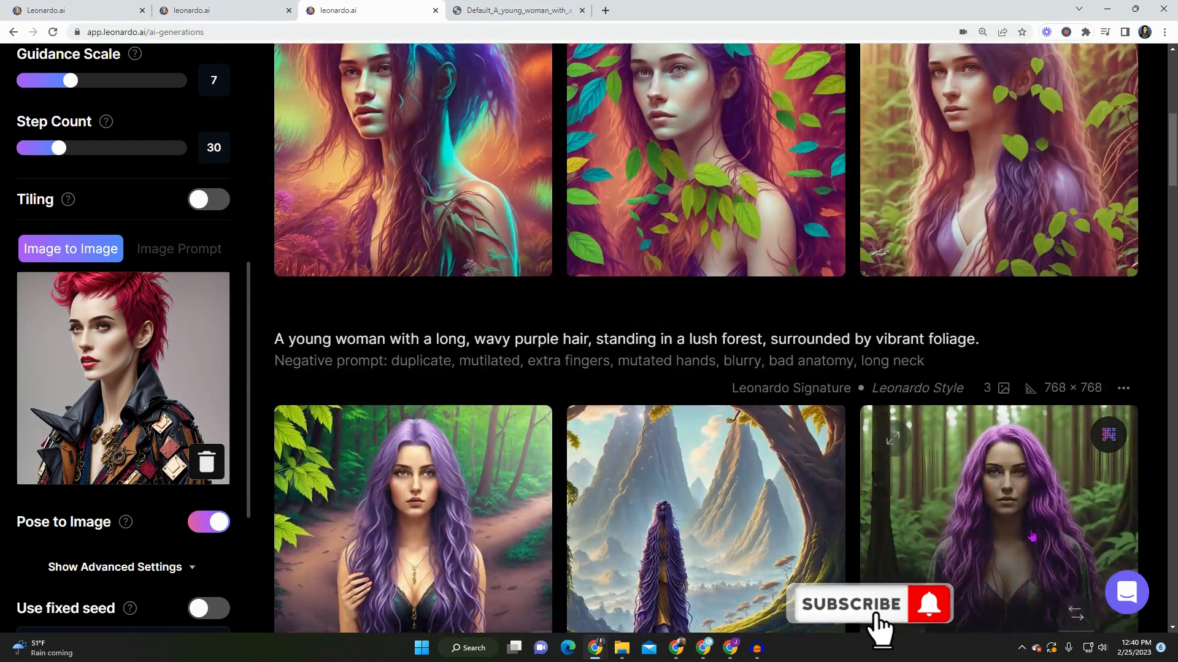
{"action": "scroll", "coordinate": [599, 319], "scroll_direction": "up", "scroll_amount": 6}
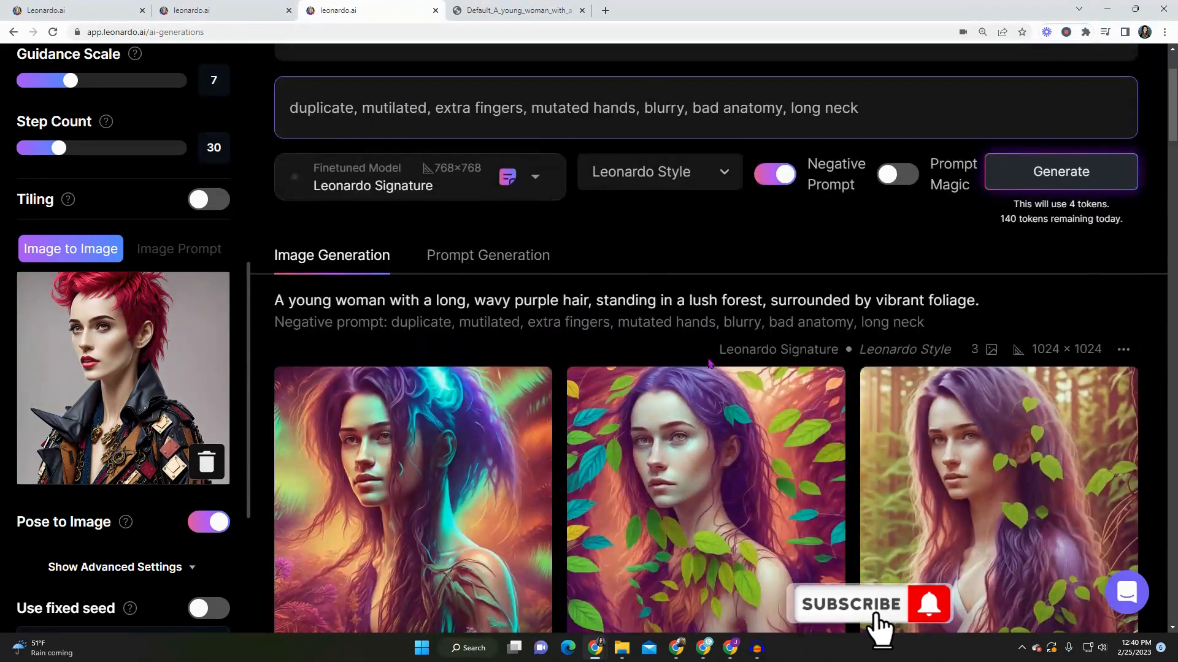
{"action": "scroll", "coordinate": [709, 364], "scroll_direction": "down", "scroll_amount": 8}
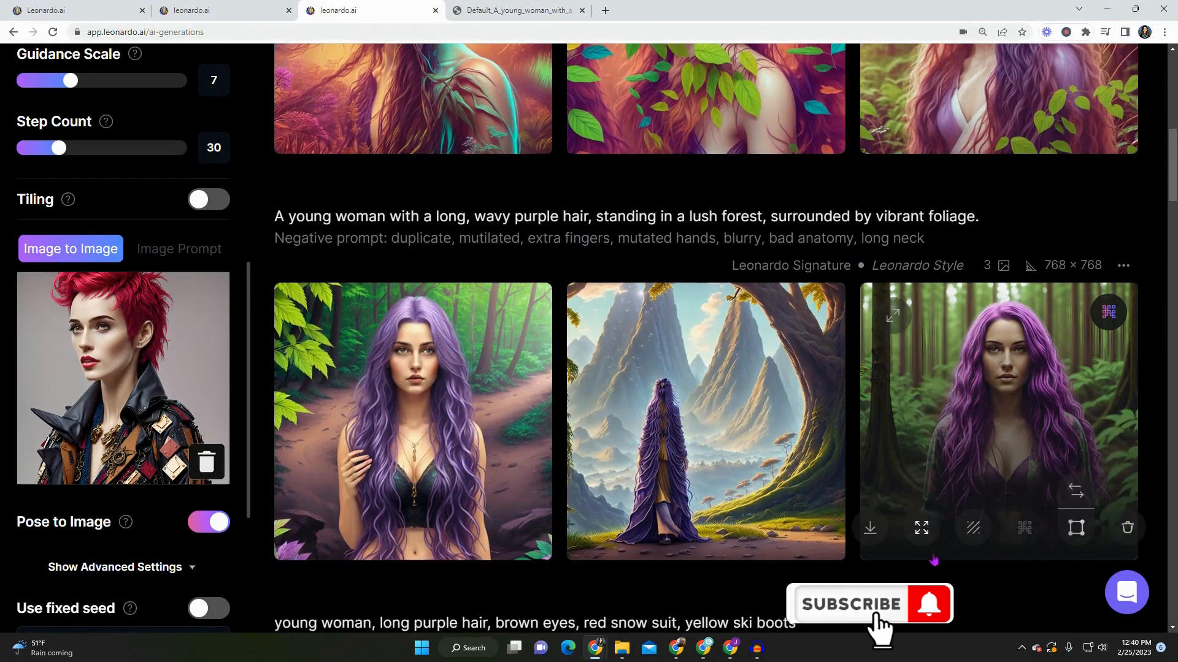
{"action": "scroll", "coordinate": [1003, 483], "scroll_direction": "up", "scroll_amount": 4}
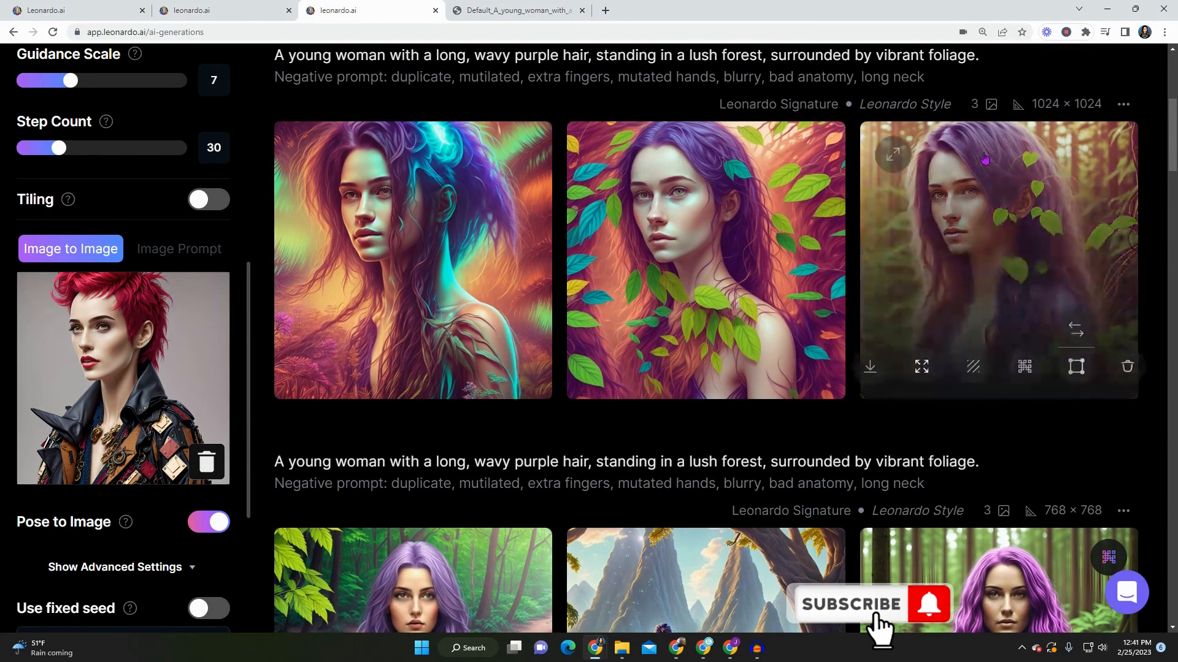
{"action": "scroll", "coordinate": [972, 386], "scroll_direction": "down", "scroll_amount": 2}
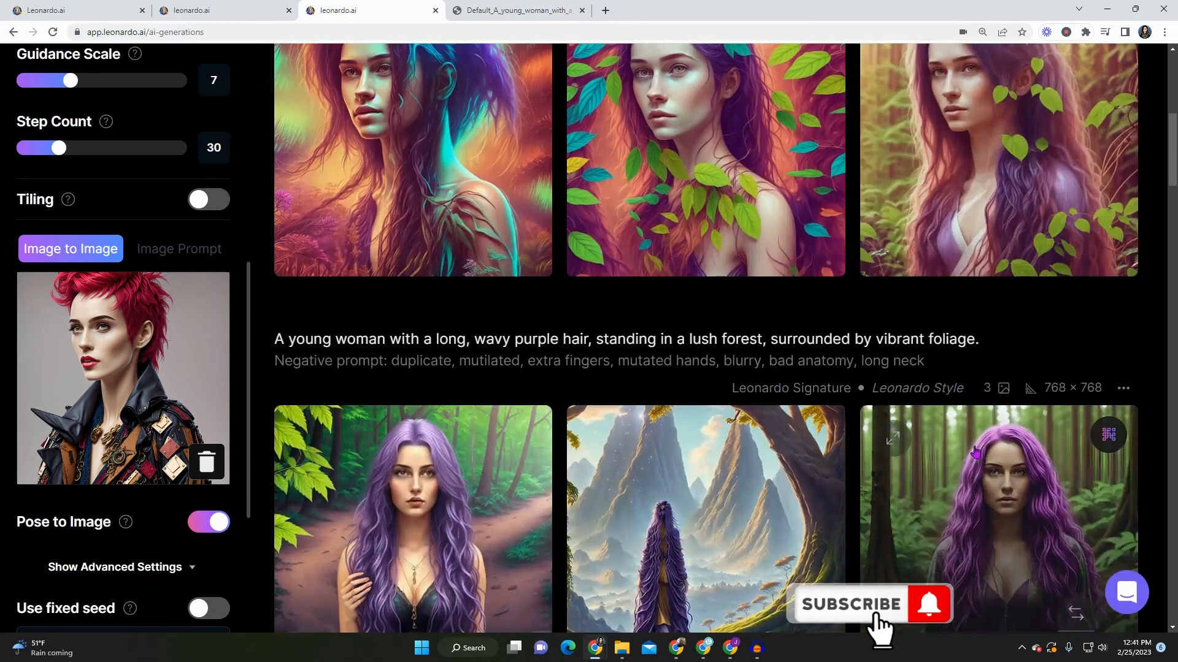
{"action": "scroll", "coordinate": [979, 251], "scroll_direction": "up", "scroll_amount": 3}
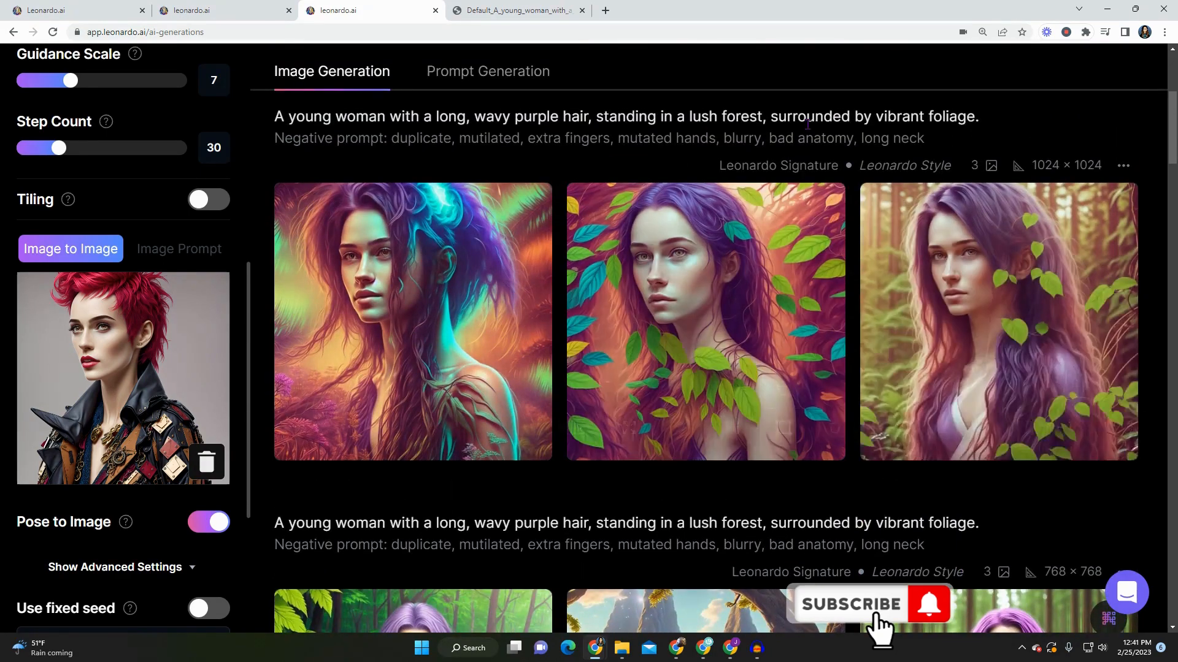
Step: Add "corset blouse" after the purple hair description in the prompt and generate a new set of images
{"action": "scroll", "coordinate": [638, 296], "scroll_direction": "up", "scroll_amount": 3}
{"action": "scroll", "coordinate": [1041, 451], "scroll_direction": "down", "scroll_amount": 10}
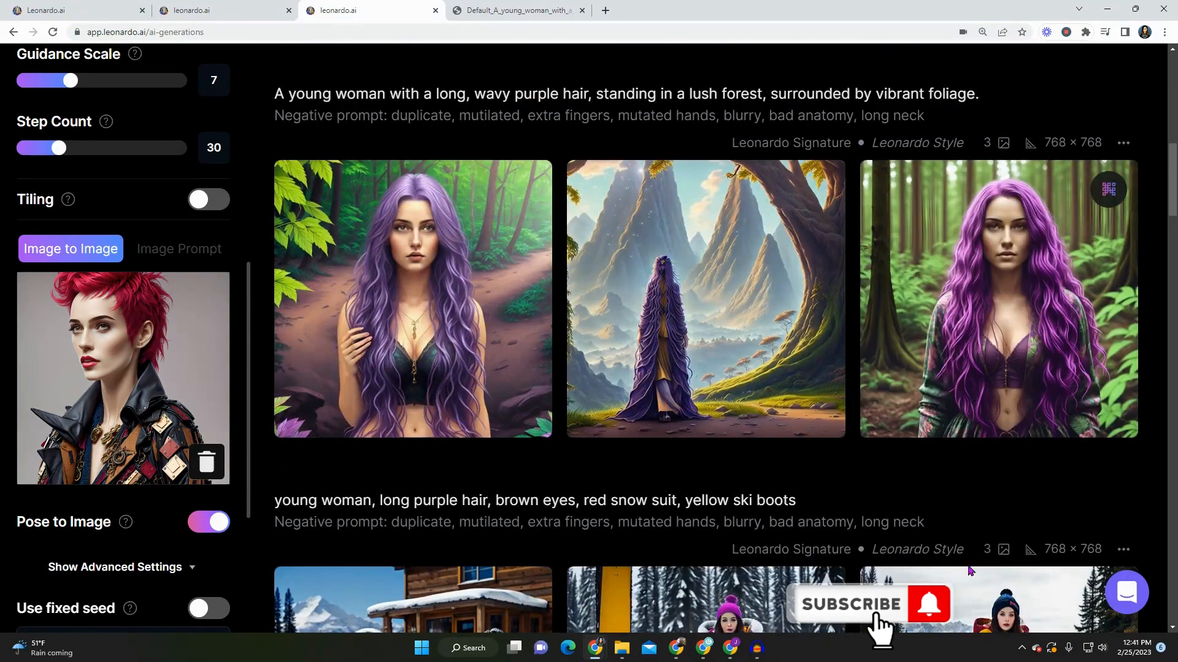
{"action": "scroll", "coordinate": [879, 429], "scroll_direction": "up", "scroll_amount": 5}
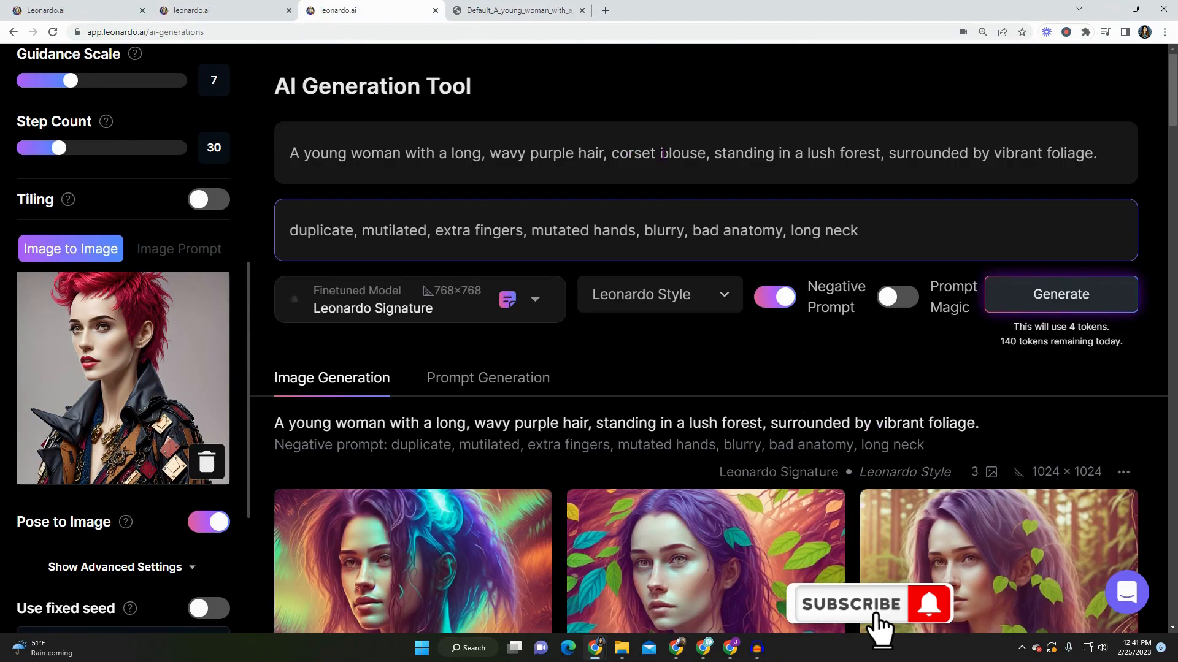
{"action": "scroll", "coordinate": [736, 245], "scroll_direction": "down", "scroll_amount": 9}
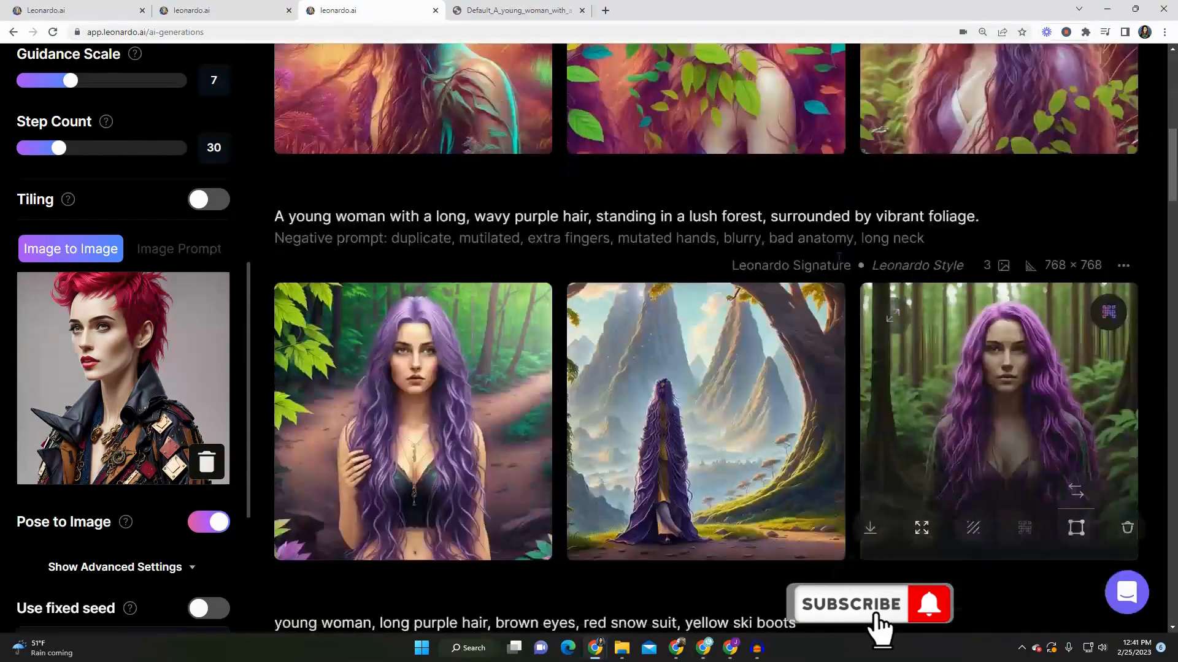
{"action": "scroll", "coordinate": [839, 256], "scroll_direction": "up", "scroll_amount": 9}
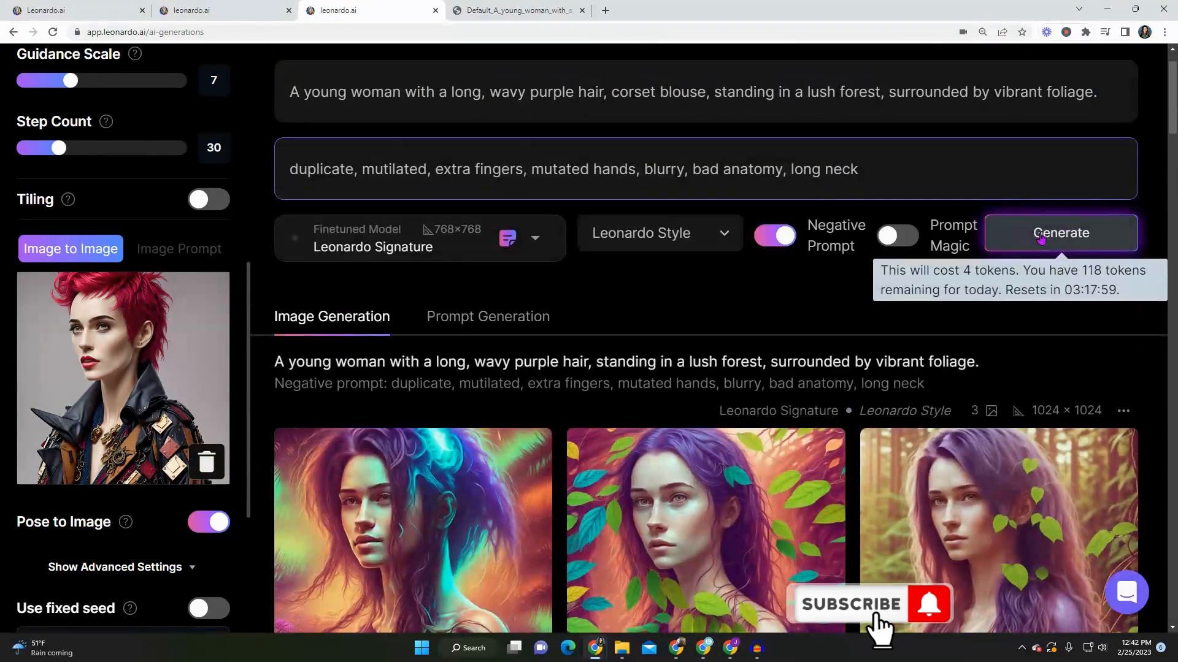
{"action": "left_click", "coordinate": [1041, 238]}
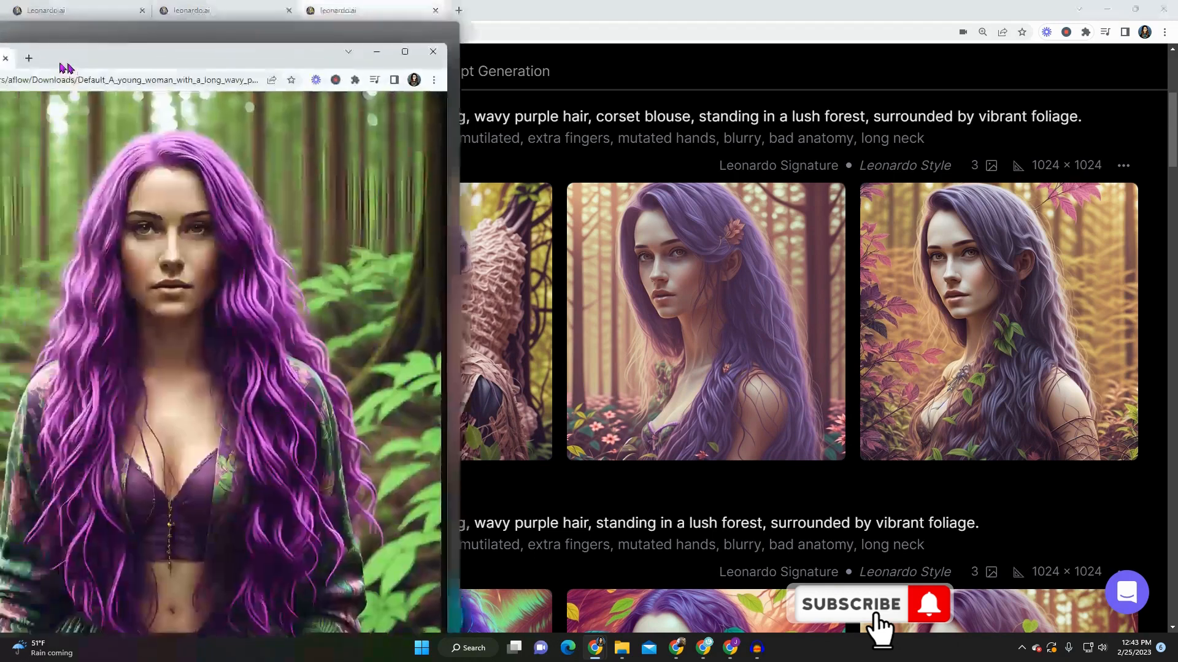
Step: Place the downloaded purple-haired woman image's window beside the corset blouse results for comparison, then minimize that window
{"action": "left_click_drag", "start_coordinate": [130, 25], "coordinate": [166, 64]}
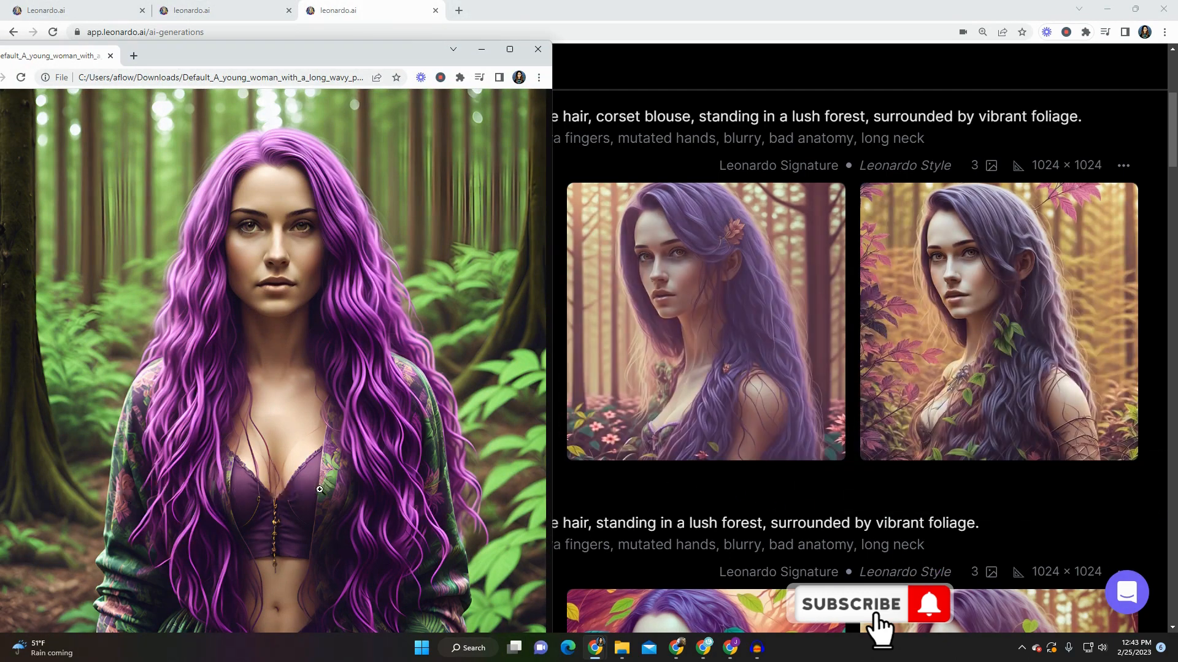
{"action": "mouse_move", "coordinate": [679, 428]}
{"action": "mouse_move", "coordinate": [829, 344]}
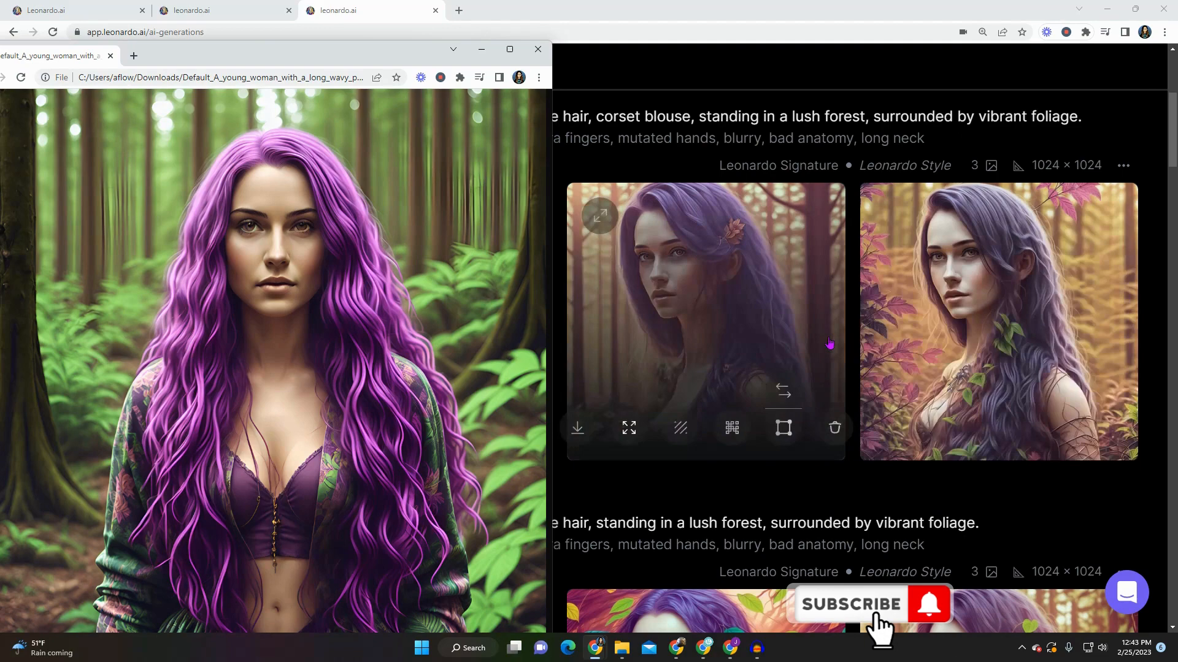
{"action": "left_click", "coordinate": [481, 51]}
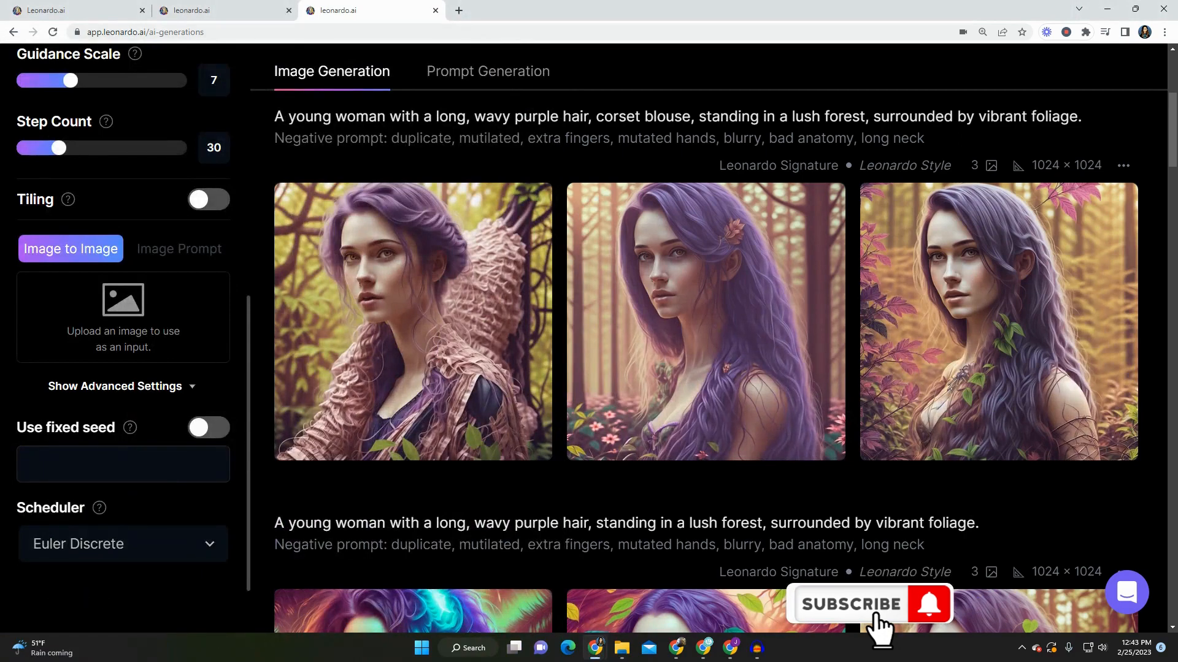
Step: Upload the photo of the bearded, long-haired man in suspenders as the Pose to Image guide and review its generation settings
{"action": "left_click_drag", "start_coordinate": [46, 396], "coordinate": [120, 347]}
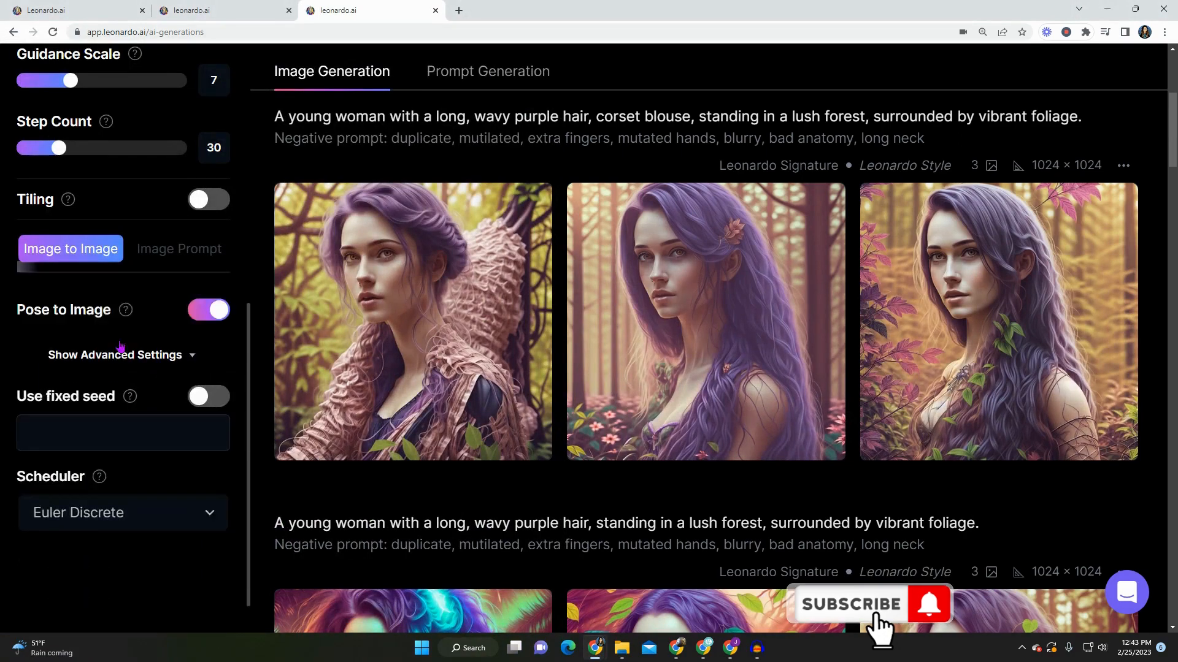
{"action": "scroll", "coordinate": [121, 347], "scroll_direction": "up", "scroll_amount": 7}
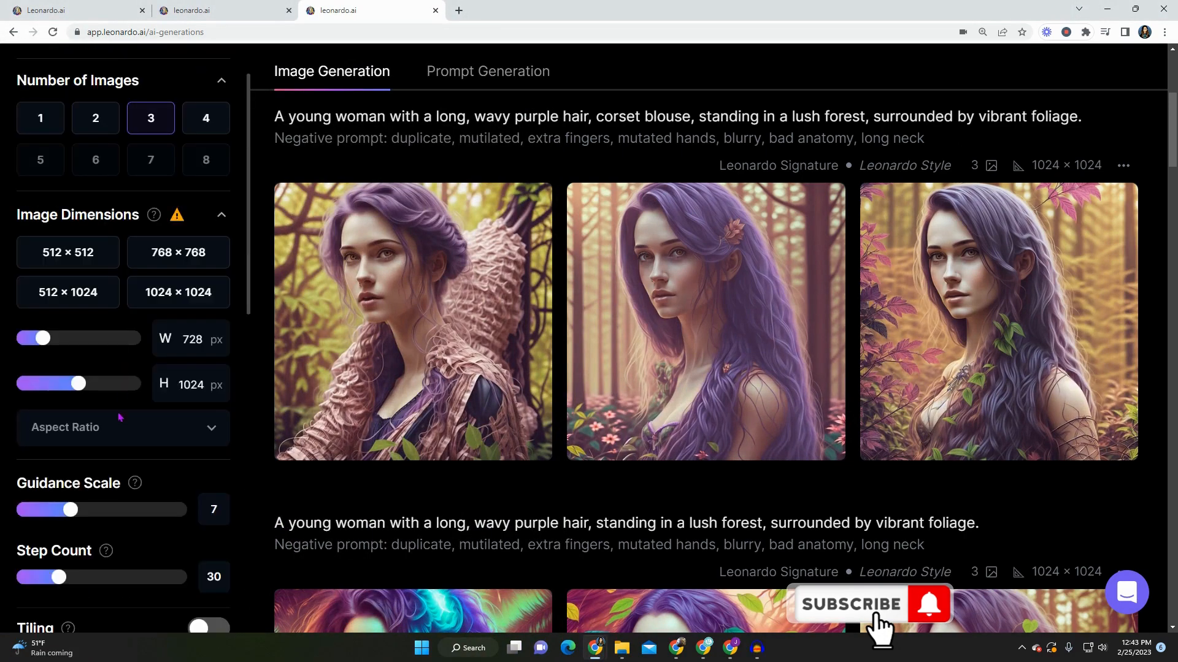
{"action": "scroll", "coordinate": [118, 417], "scroll_direction": "down", "scroll_amount": 9}
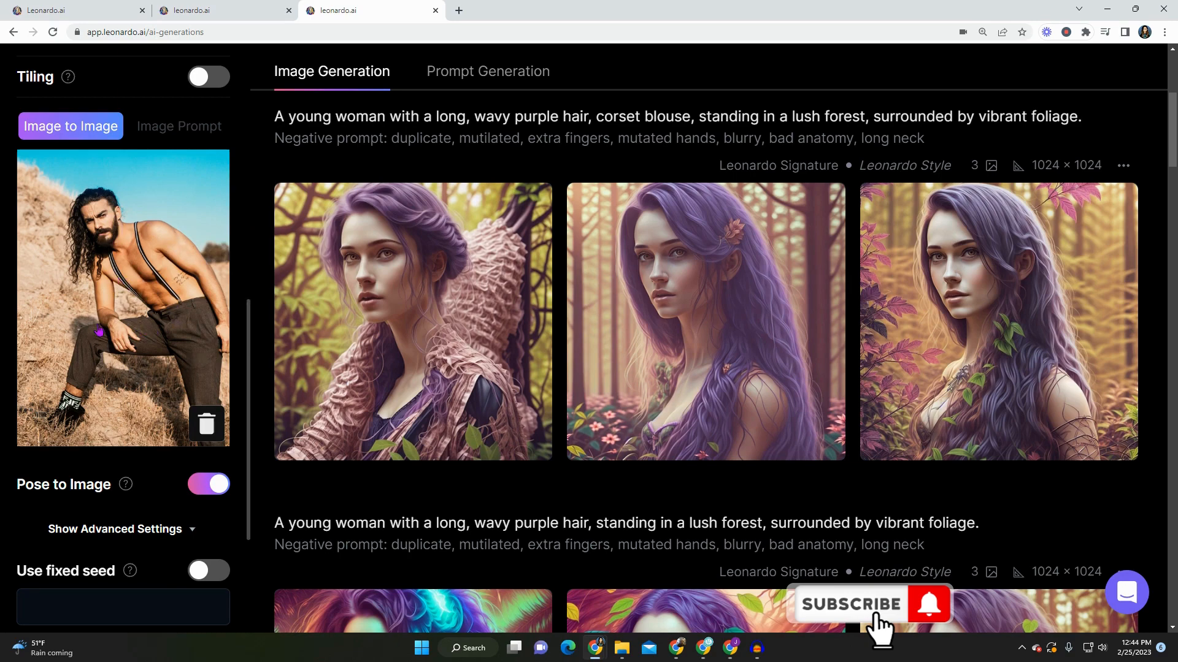
{"action": "scroll", "coordinate": [99, 339], "scroll_direction": "up", "scroll_amount": 1}
{"action": "scroll", "coordinate": [99, 338], "scroll_direction": "up", "scroll_amount": 2}
{"action": "scroll", "coordinate": [131, 501], "scroll_direction": "down", "scroll_amount": 4}
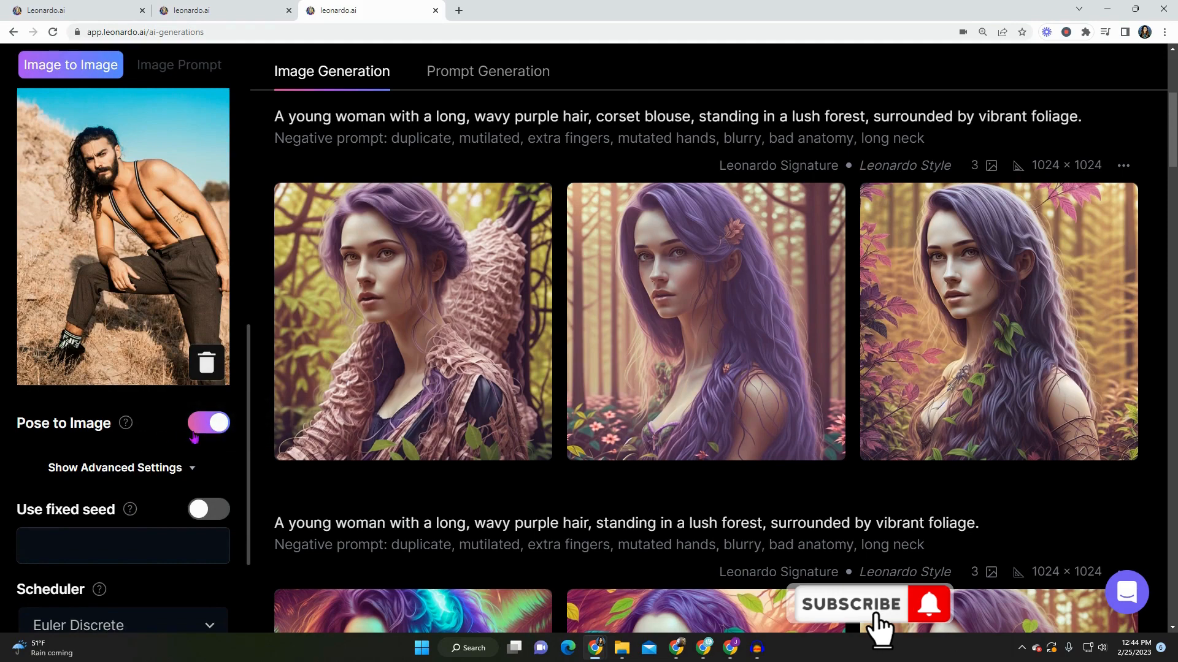
{"action": "scroll", "coordinate": [122, 338], "scroll_direction": "up", "scroll_amount": 4}
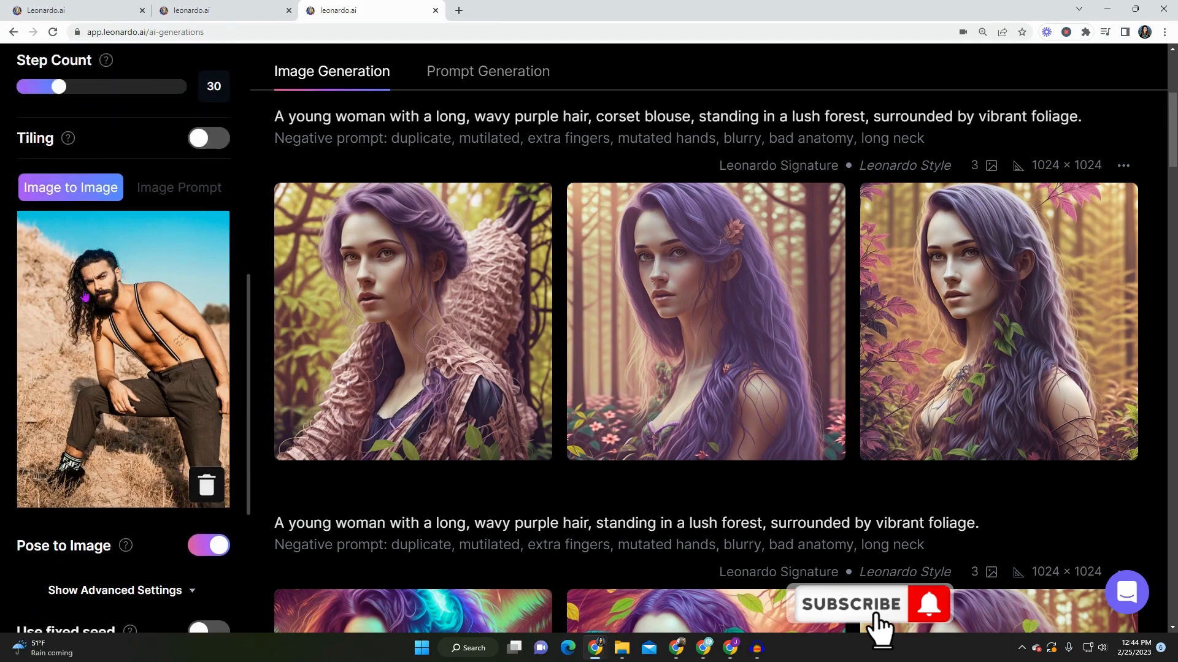
{"action": "scroll", "coordinate": [86, 299], "scroll_direction": "down", "scroll_amount": 2}
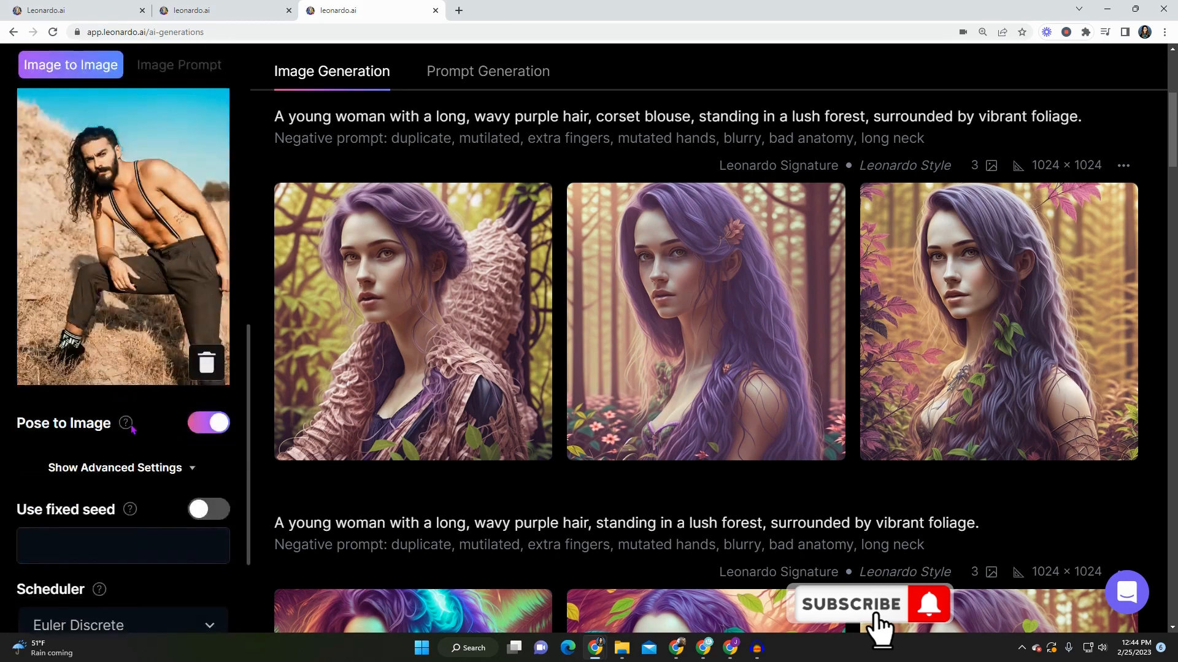
Step: Generate a new set of corset blouse images guided by the bearded man's pose
{"action": "scroll", "coordinate": [354, 425], "scroll_direction": "up", "scroll_amount": 5}
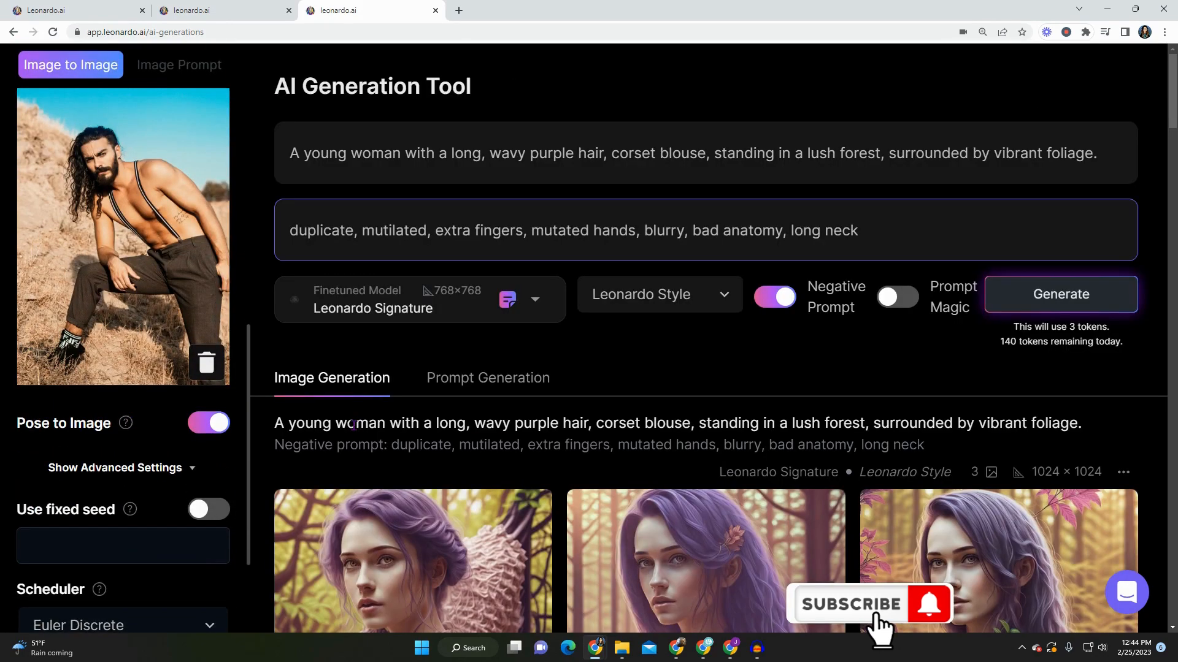
{"action": "left_click", "coordinate": [1063, 299]}
{"action": "scroll", "coordinate": [1130, 371], "scroll_direction": "down", "scroll_amount": 6}
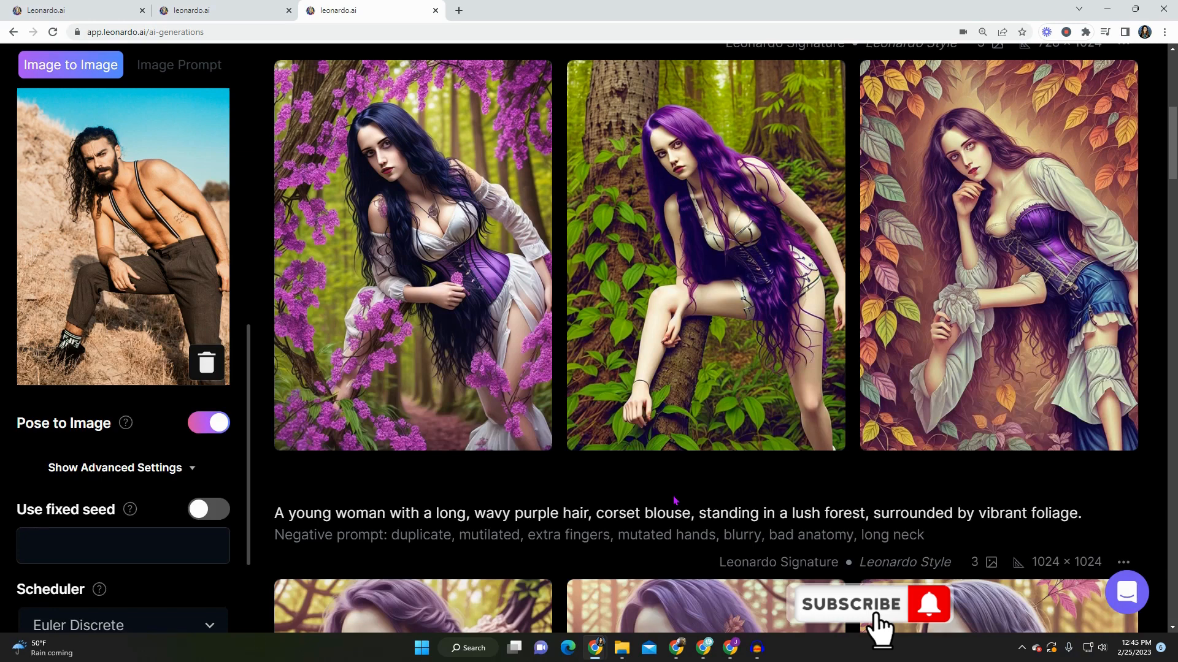
Step: Compare the poses in the three new 728 × 1024 images with the bearded man's reference photo
{"action": "mouse_move", "coordinate": [772, 319]}
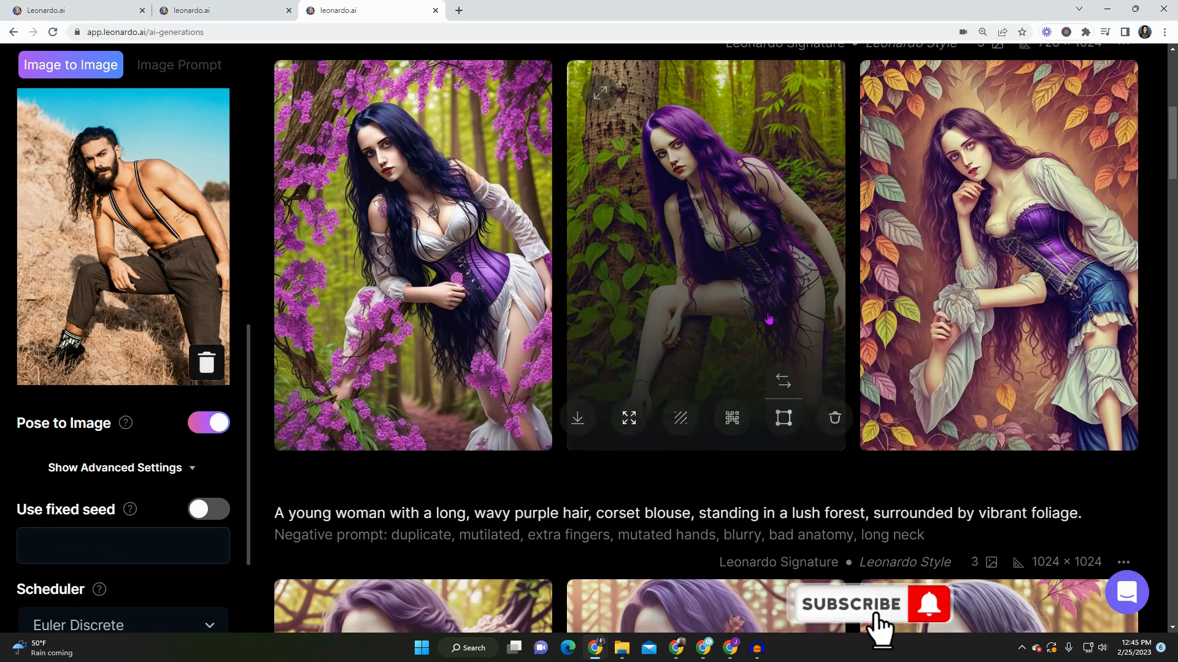
{"action": "scroll", "coordinate": [769, 318], "scroll_direction": "up", "scroll_amount": 6}
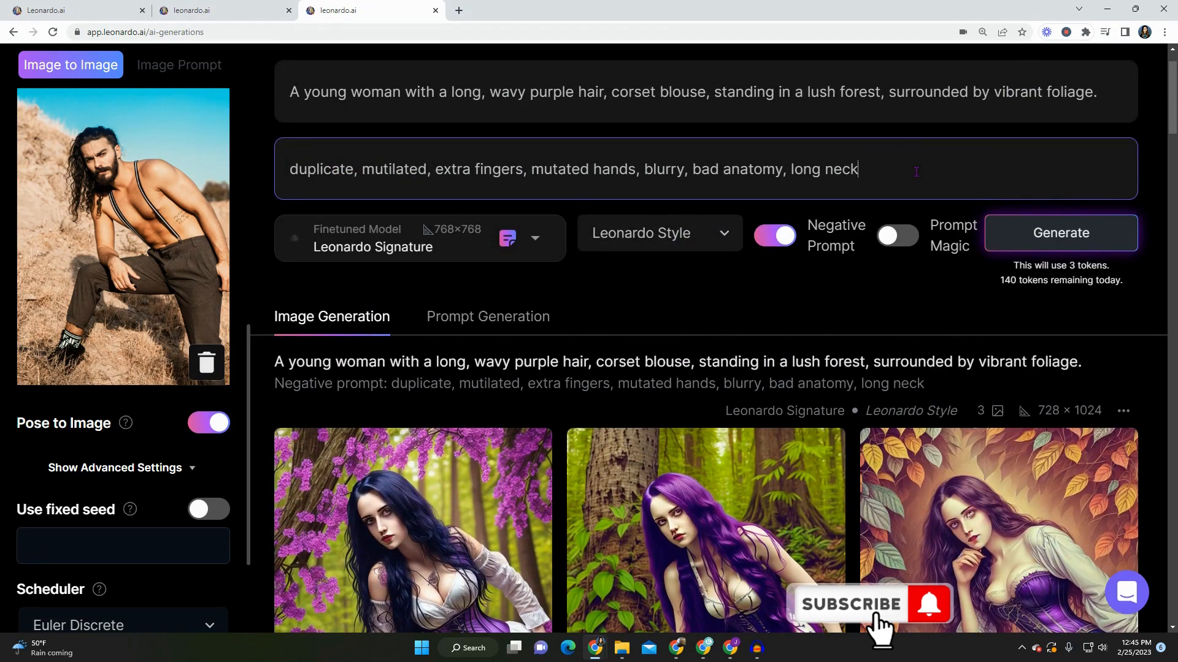
{"action": "scroll", "coordinate": [917, 173], "scroll_direction": "down", "scroll_amount": 5}
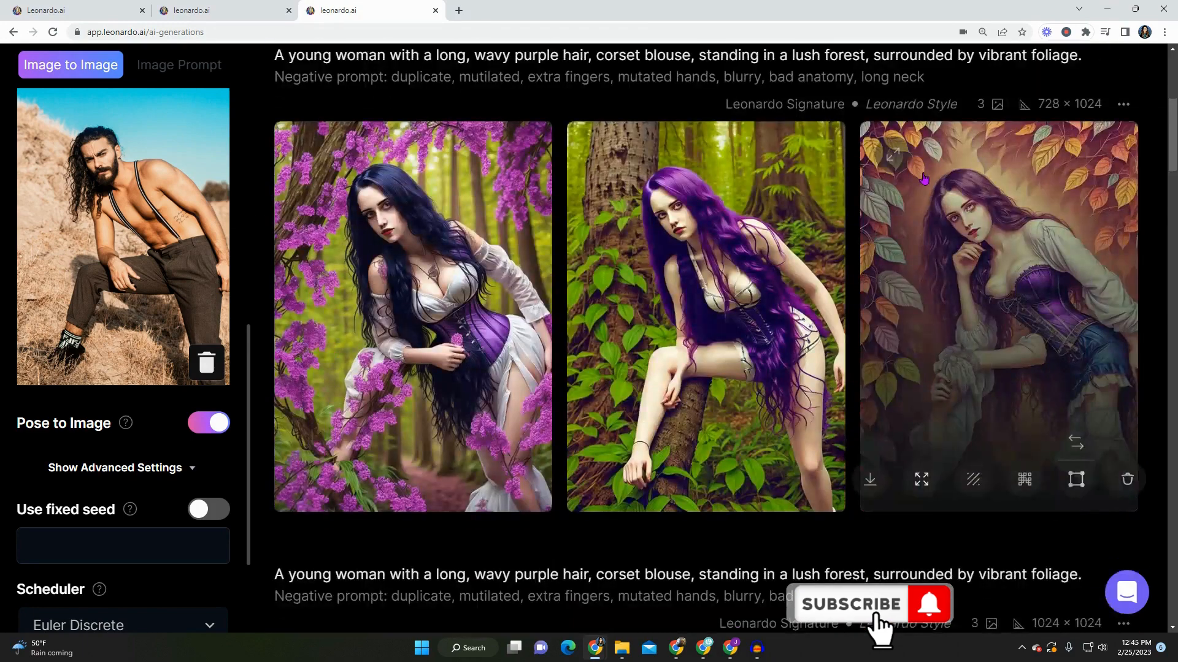
{"action": "scroll", "coordinate": [923, 178], "scroll_direction": "up", "scroll_amount": 4}
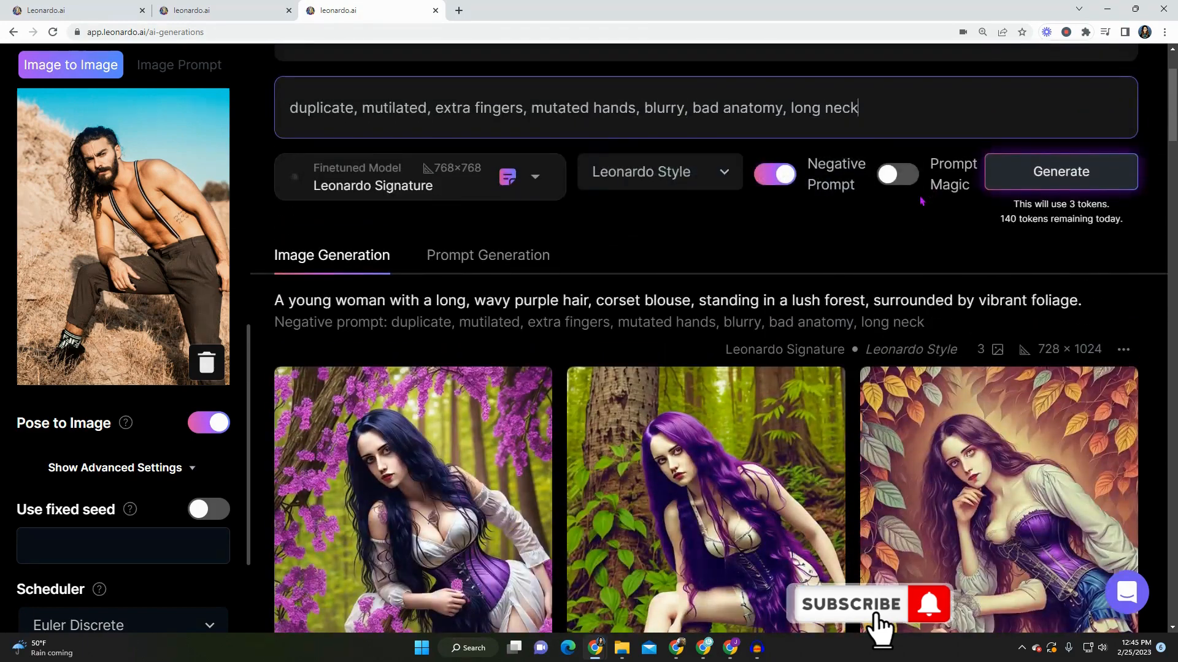
{"action": "scroll", "coordinate": [702, 308], "scroll_direction": "down", "scroll_amount": 4}
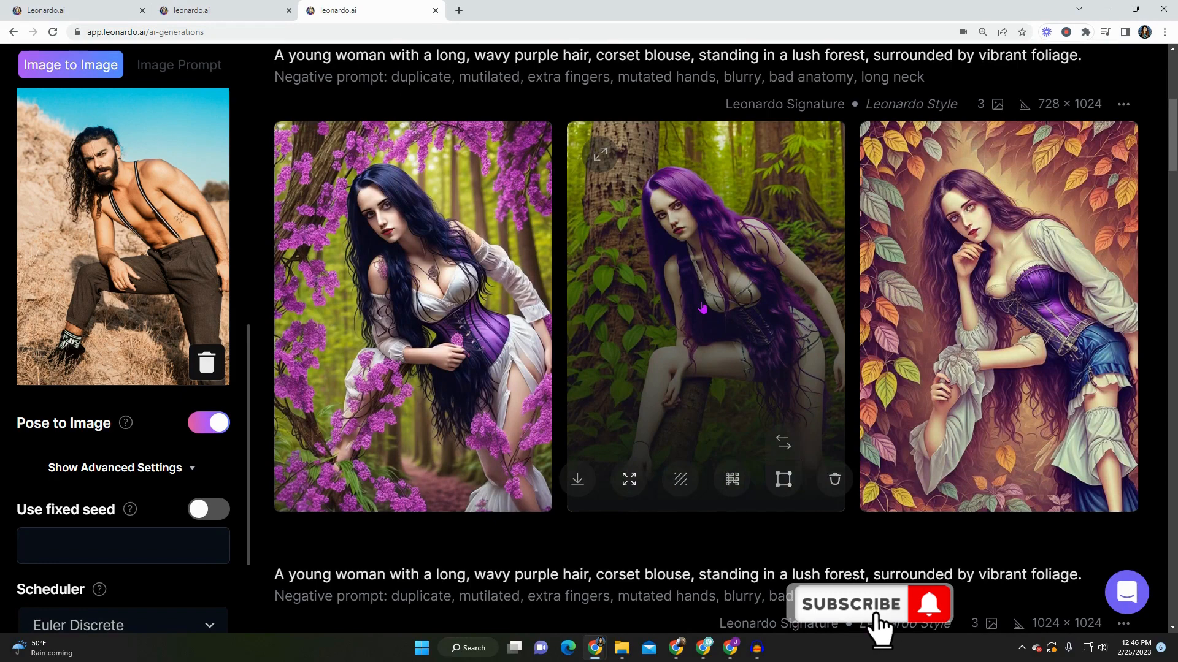
{"action": "scroll", "coordinate": [703, 308], "scroll_direction": "up", "scroll_amount": 1}
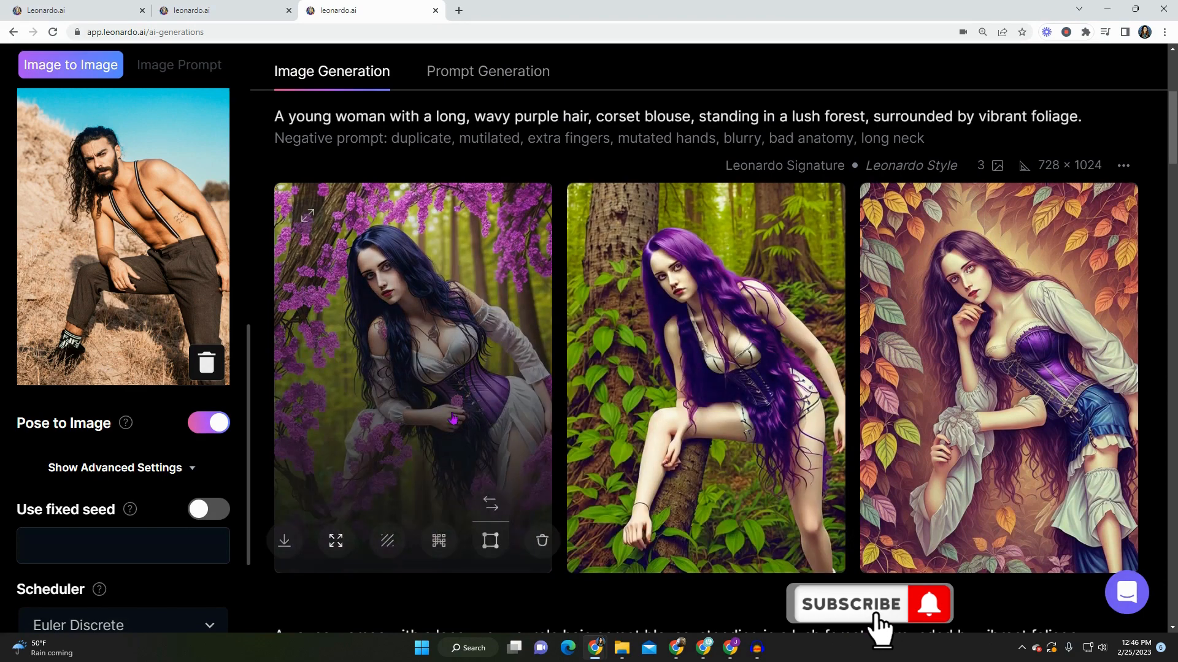
{"action": "scroll", "coordinate": [509, 423], "scroll_direction": "up", "scroll_amount": 3}
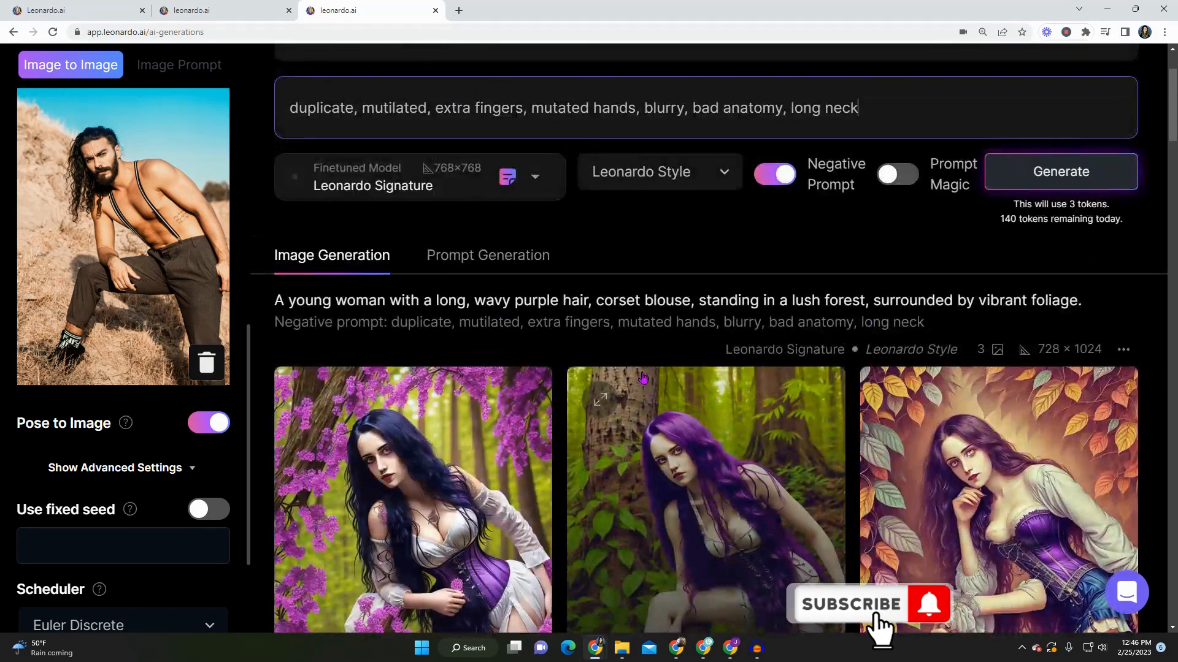
{"action": "scroll", "coordinate": [643, 375], "scroll_direction": "down", "scroll_amount": 2}
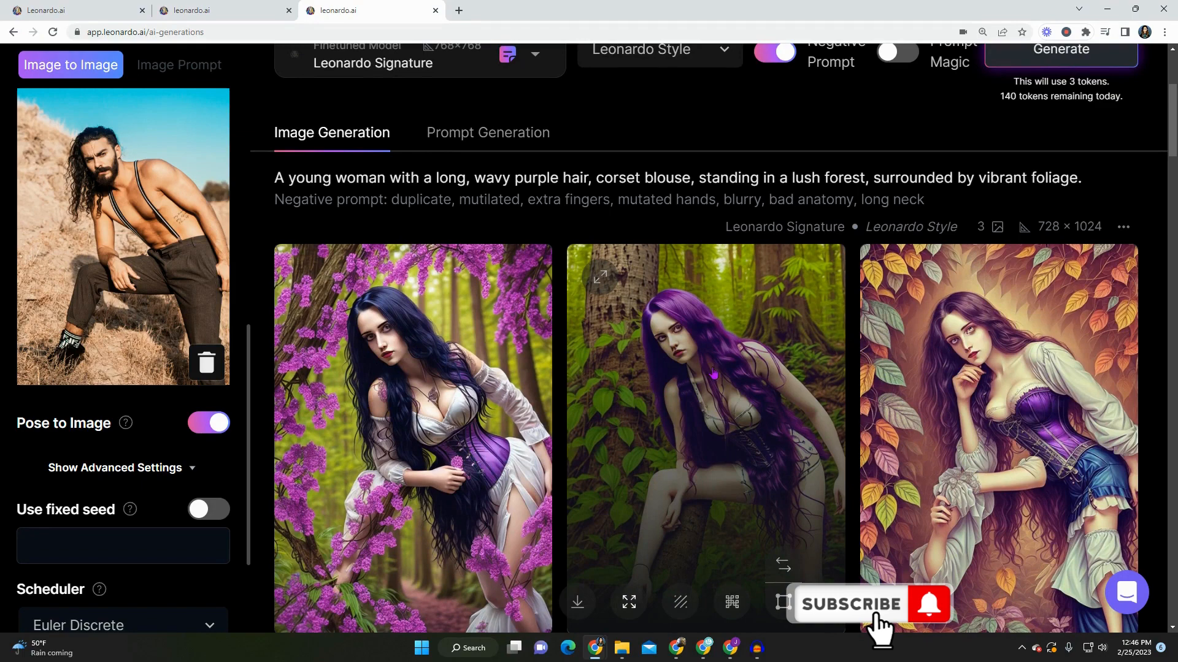
Step: Replace the pose guide with the photo of the dark-haired woman in a gray tank top and generate new corset blouse images
{"action": "scroll", "coordinate": [652, 386], "scroll_direction": "down", "scroll_amount": 2}
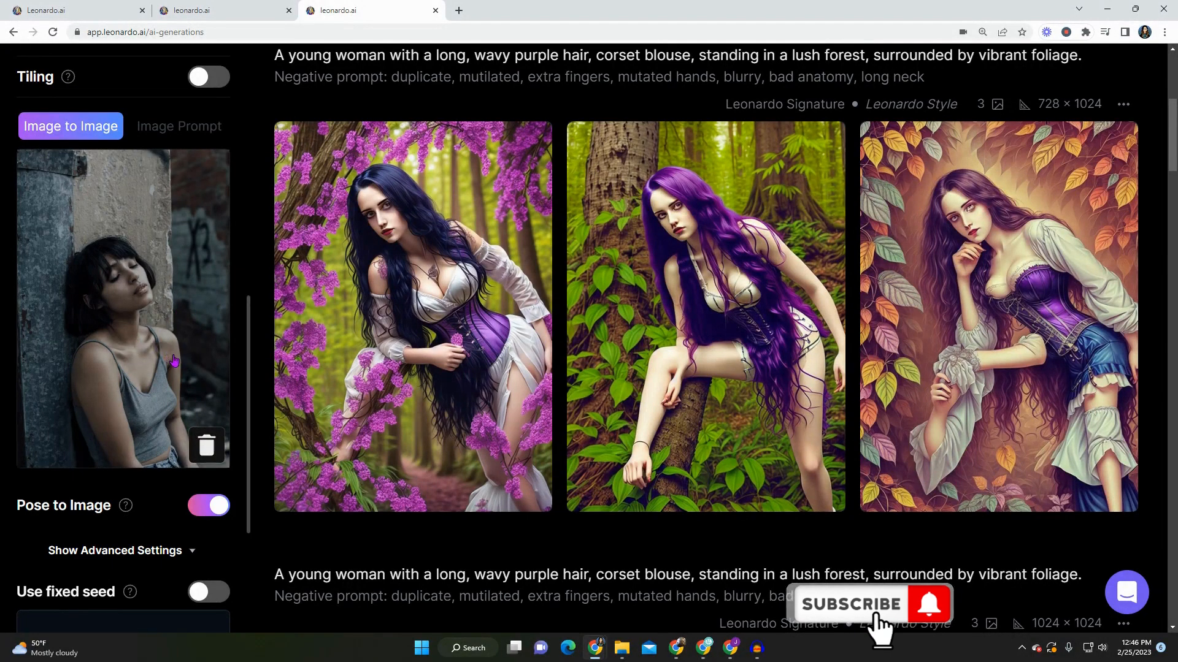
{"action": "scroll", "coordinate": [175, 360], "scroll_direction": "up", "scroll_amount": 3}
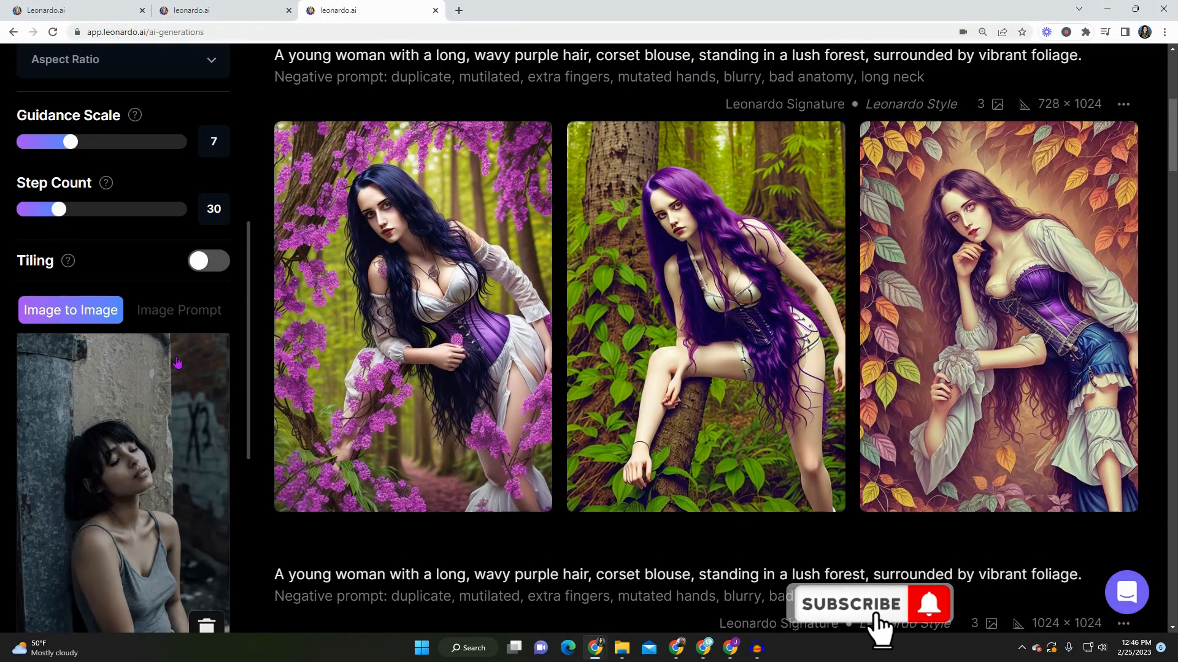
{"action": "scroll", "coordinate": [178, 360], "scroll_direction": "up", "scroll_amount": 3}
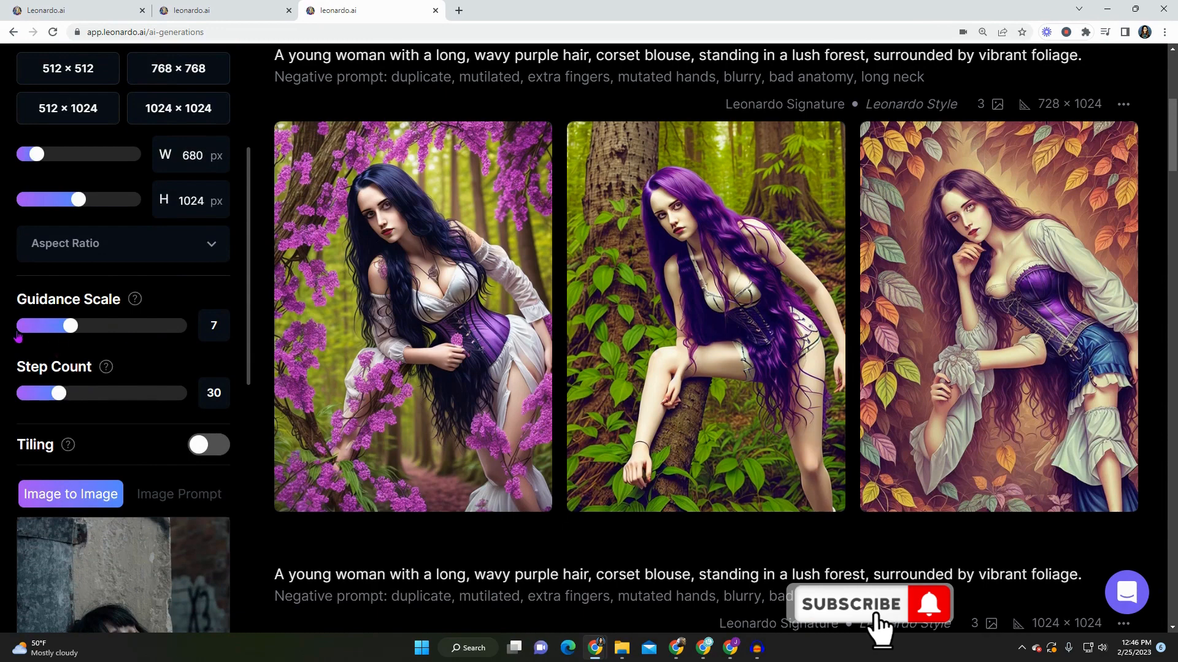
{"action": "scroll", "coordinate": [61, 419], "scroll_direction": "down", "scroll_amount": 4}
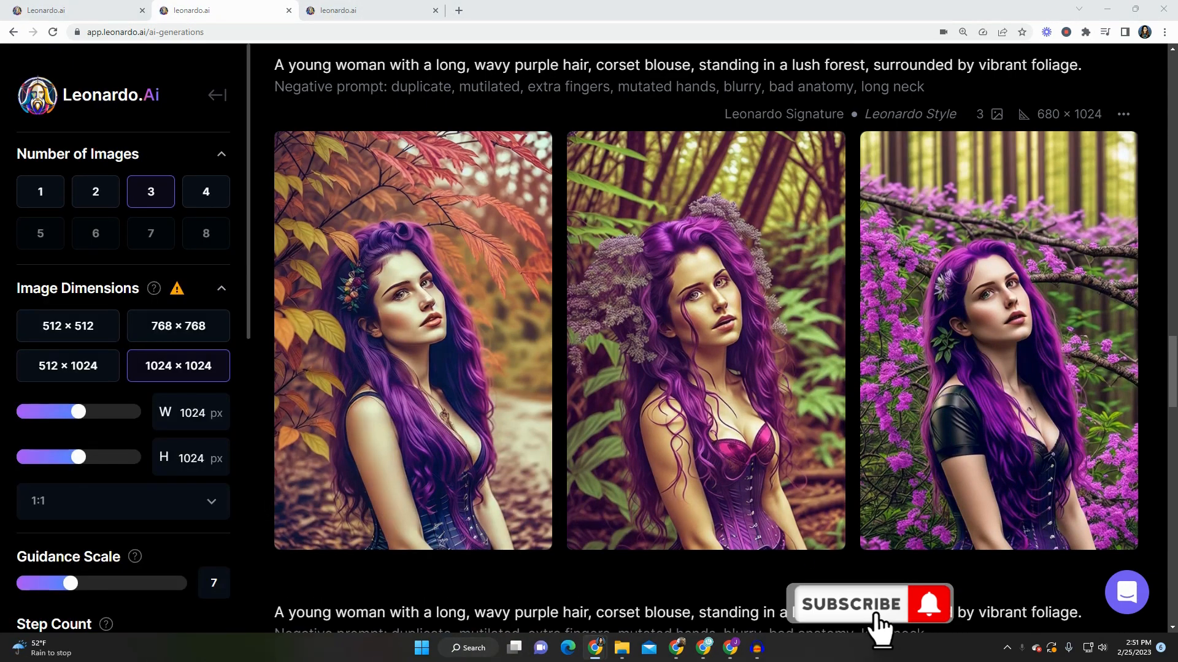
Step: Compare the downloaded purple-haired woman image side by side with the 680 × 1024 results, then minimize its window
{"action": "left_click_drag", "start_coordinate": [0, 50], "coordinate": [231, 50]}
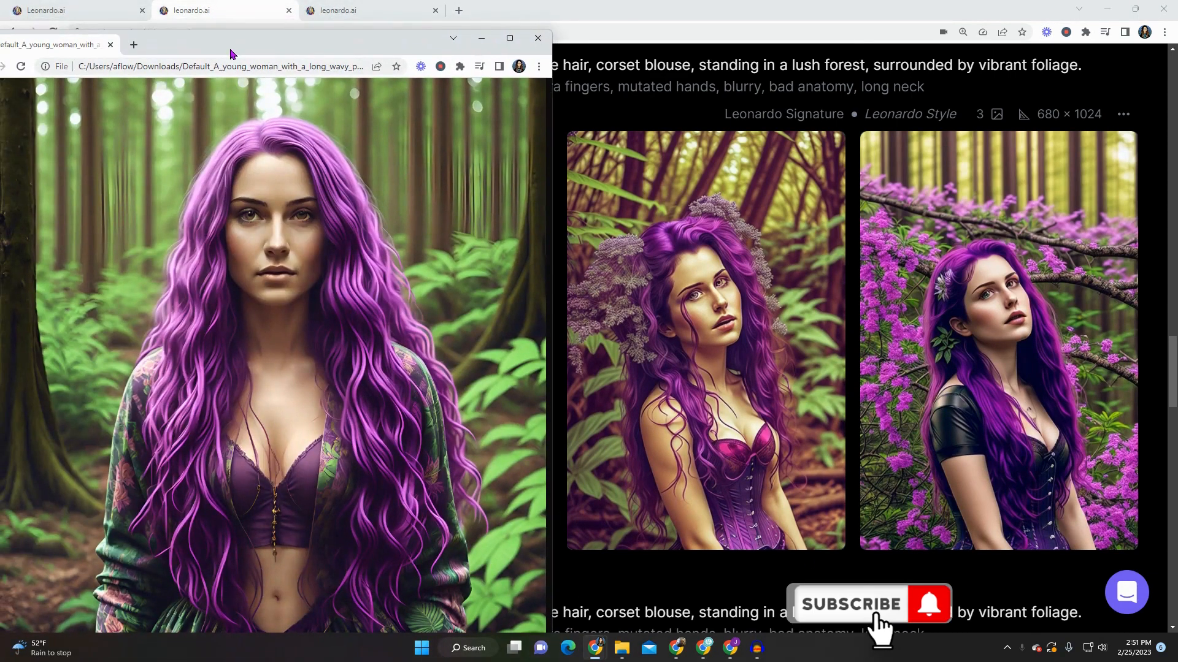
{"action": "mouse_move", "coordinate": [720, 351]}
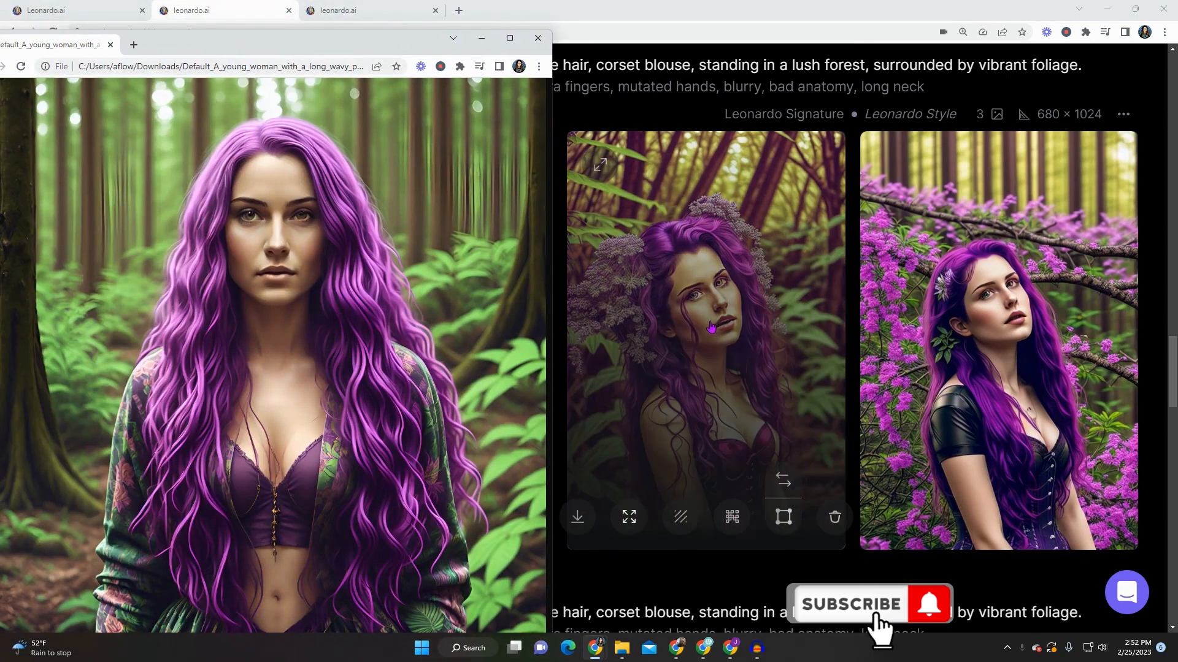
{"action": "left_click", "coordinate": [481, 38]}
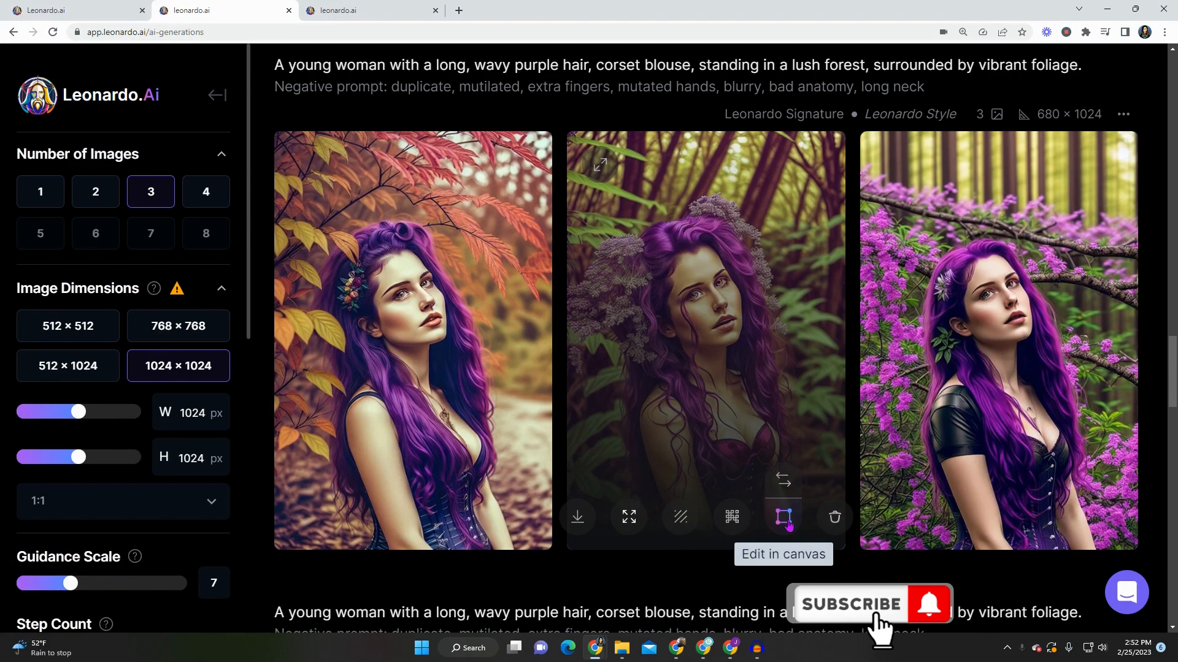
Step: Open the middle 680 × 1024 image in the canvas editor and position the 512 × 512 generation frame over her face and chest
{"action": "left_click", "coordinate": [784, 518]}
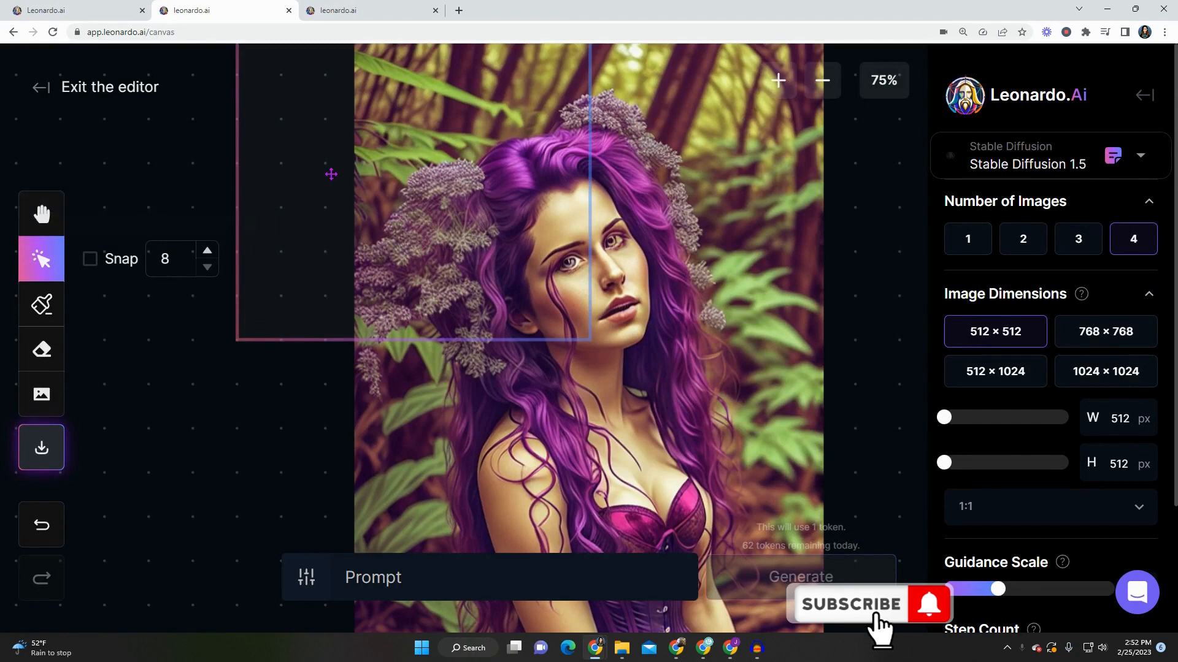
{"action": "left_click_drag", "start_coordinate": [329, 173], "coordinate": [498, 281]}
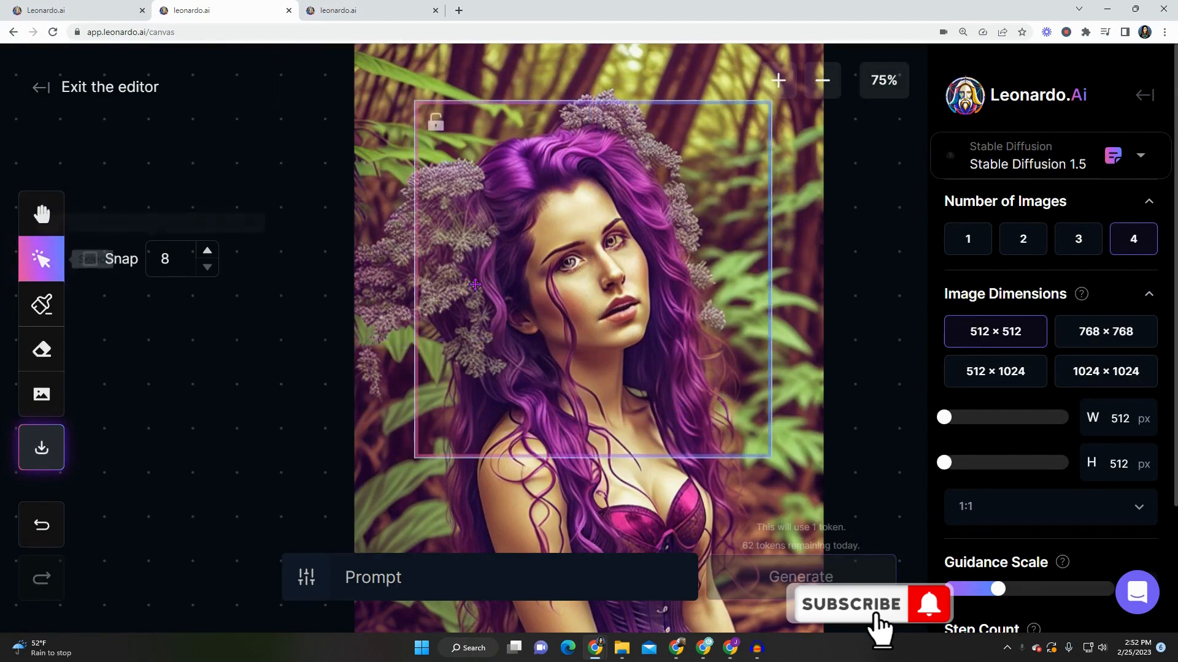
{"action": "left_click_drag", "start_coordinate": [598, 308], "coordinate": [586, 380]}
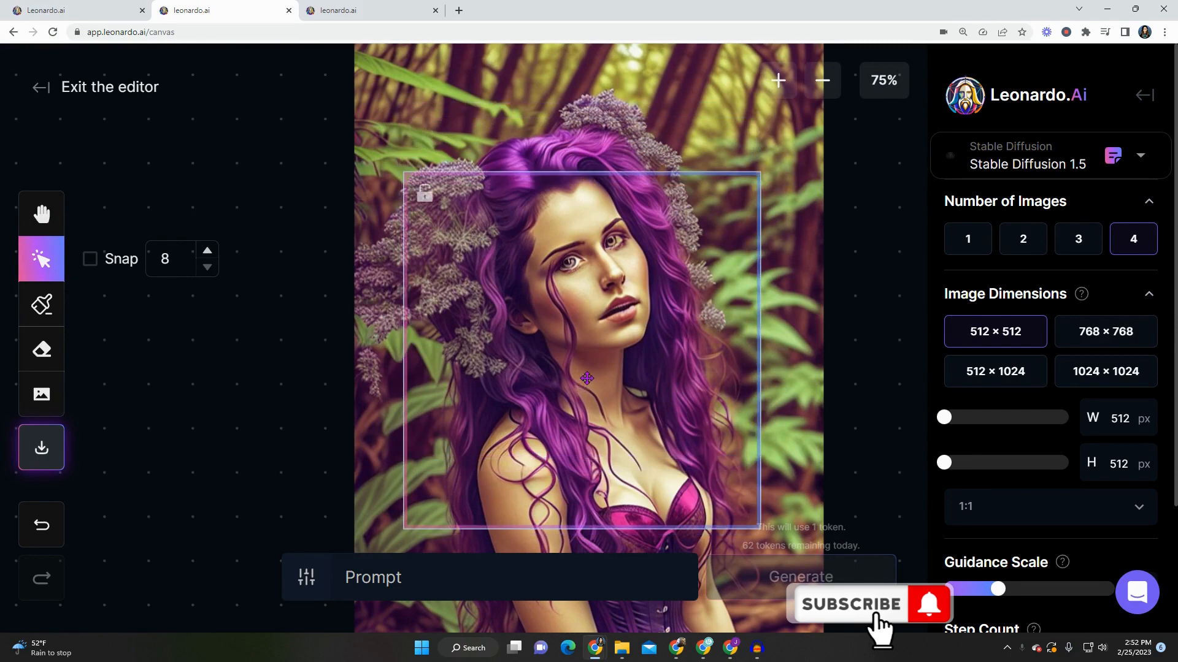
Step: Mask the loose hair strand running from her eye down to her collarbone, using a slightly larger mask brush
{"action": "left_click", "coordinate": [42, 304]}
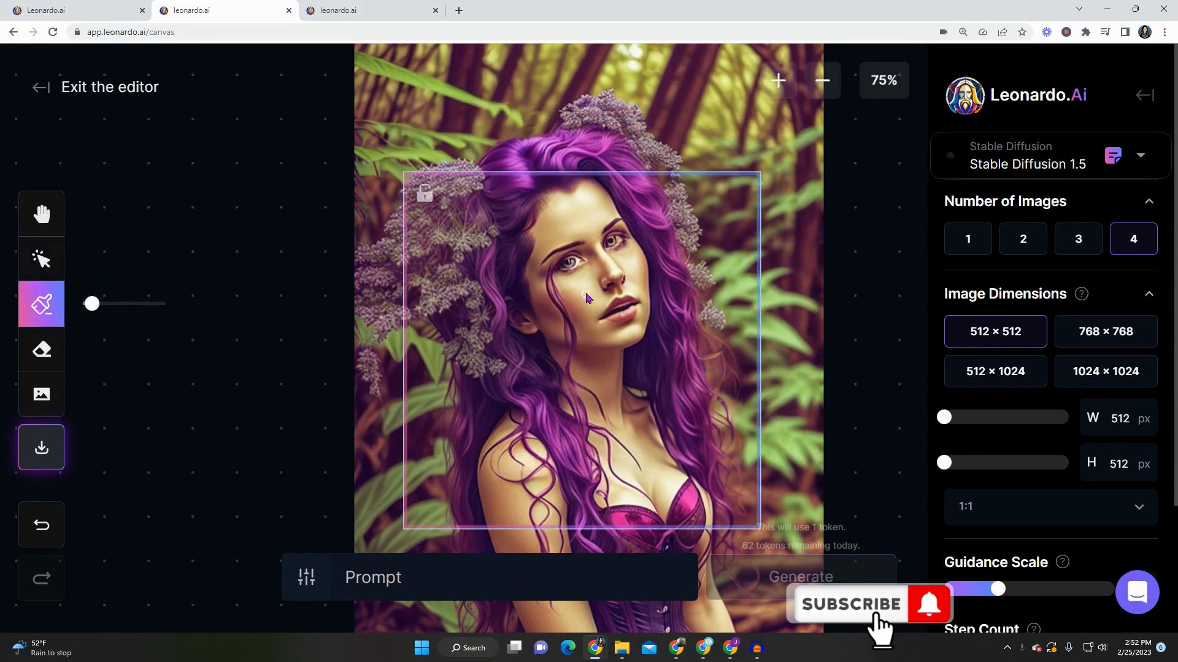
{"action": "mouse_move", "coordinate": [93, 304]}
{"action": "left_mouse_down"}
{"action": "mouse_move", "coordinate": [116, 305]}
{"action": "mouse_move", "coordinate": [99, 307]}
{"action": "left_mouse_up"}
{"action": "mouse_move", "coordinate": [548, 263]}
{"action": "left_mouse_down"}
{"action": "mouse_move", "coordinate": [571, 346]}
{"action": "mouse_move", "coordinate": [571, 336]}
{"action": "mouse_move", "coordinate": [551, 279]}
{"action": "mouse_move", "coordinate": [567, 368]}
{"action": "mouse_move", "coordinate": [614, 423]}
{"action": "left_mouse_up"}
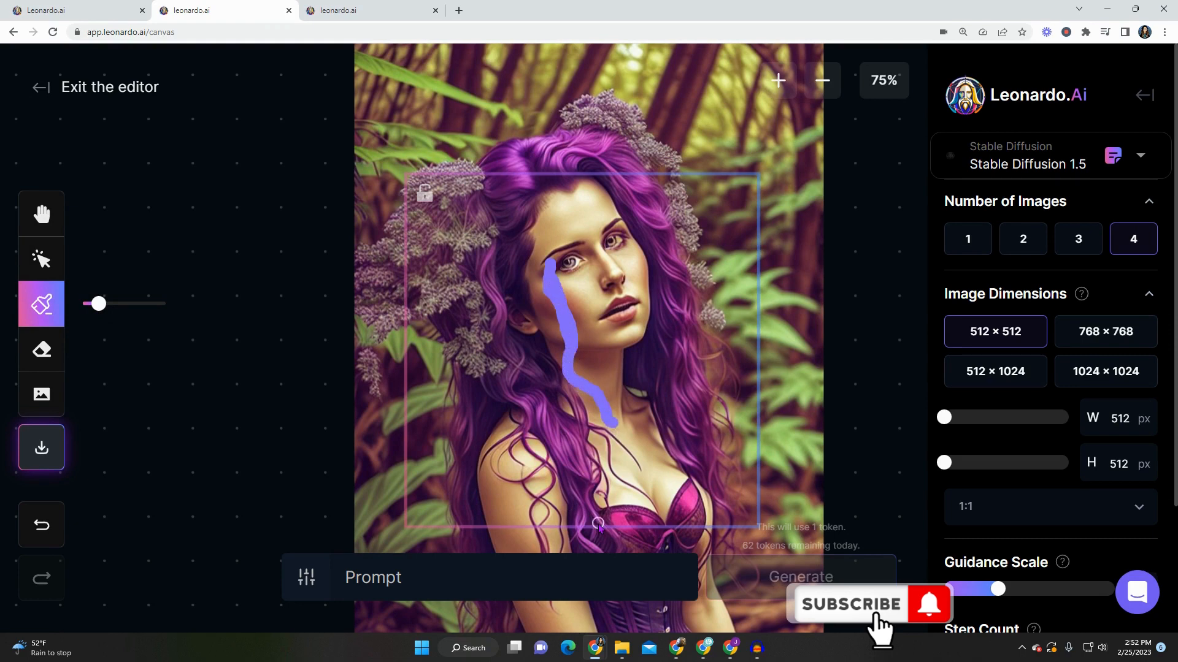
Step: Generate one image for the masked area with the prompt "remove hair" and accept the result
{"action": "left_click", "coordinate": [422, 589]}
{"action": "type", "text": "remove hair"}
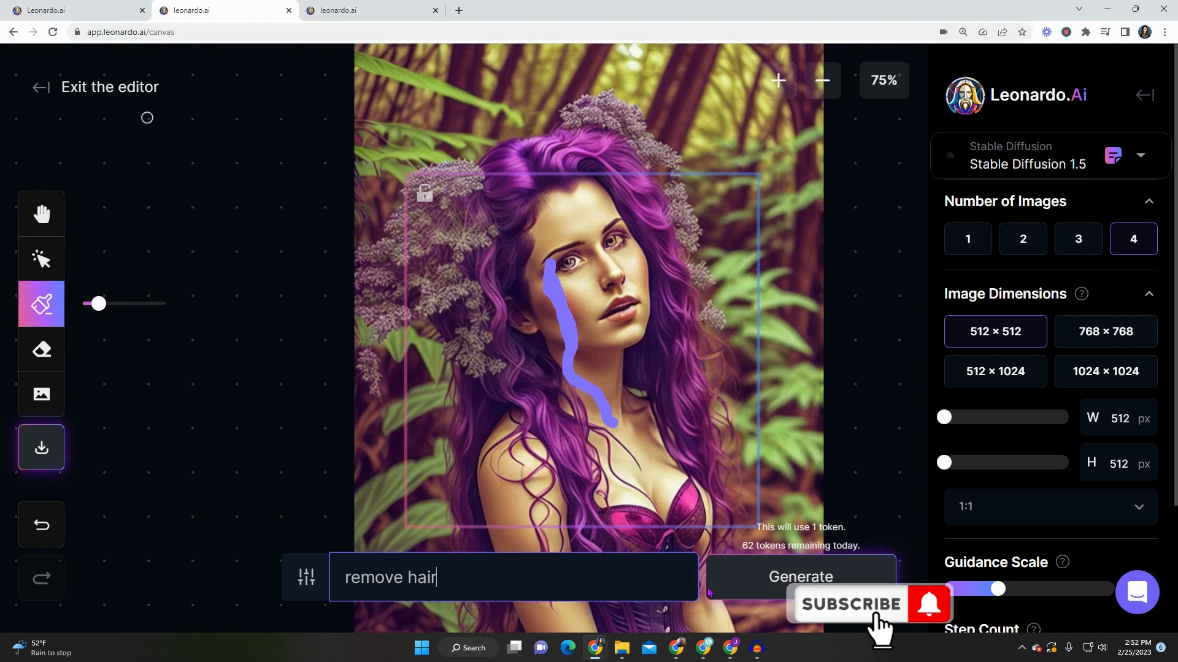
{"action": "left_click", "coordinate": [968, 241]}
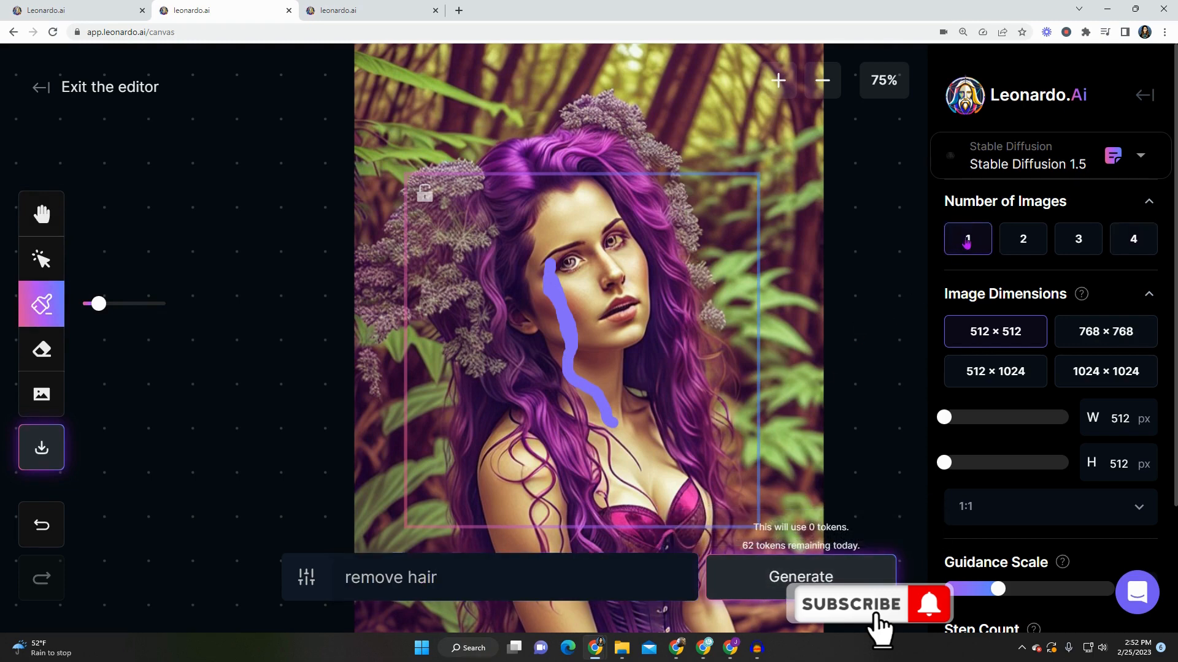
{"action": "scroll", "coordinate": [824, 340], "scroll_direction": "down", "scroll_amount": 2}
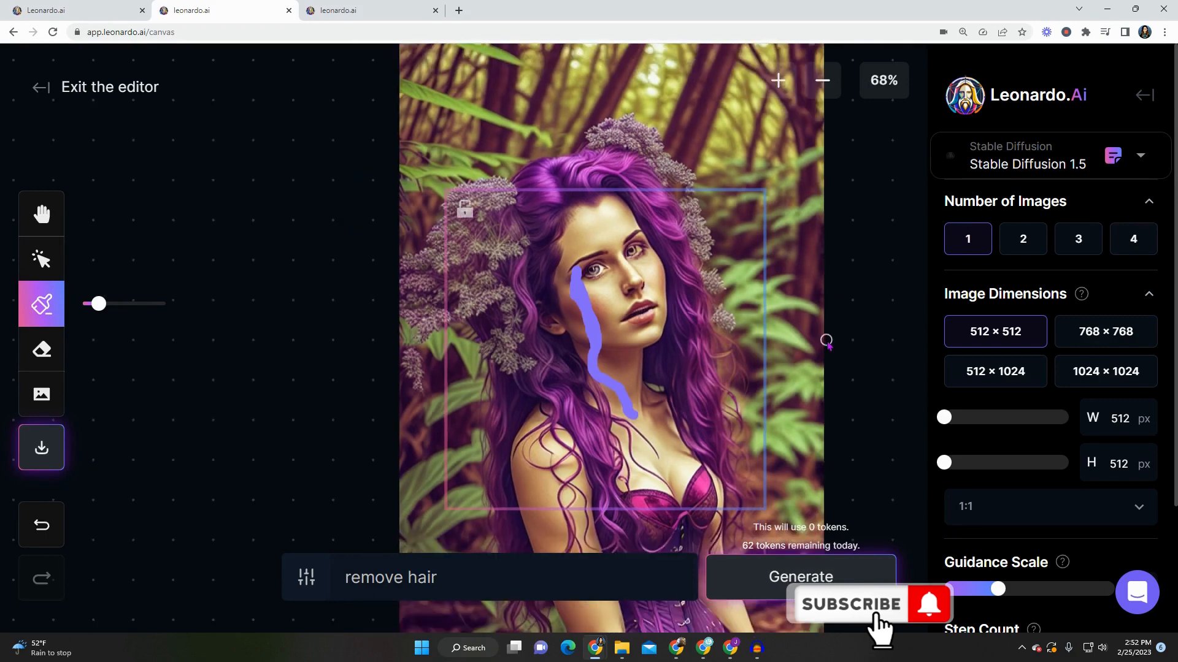
{"action": "left_click", "coordinate": [755, 580]}
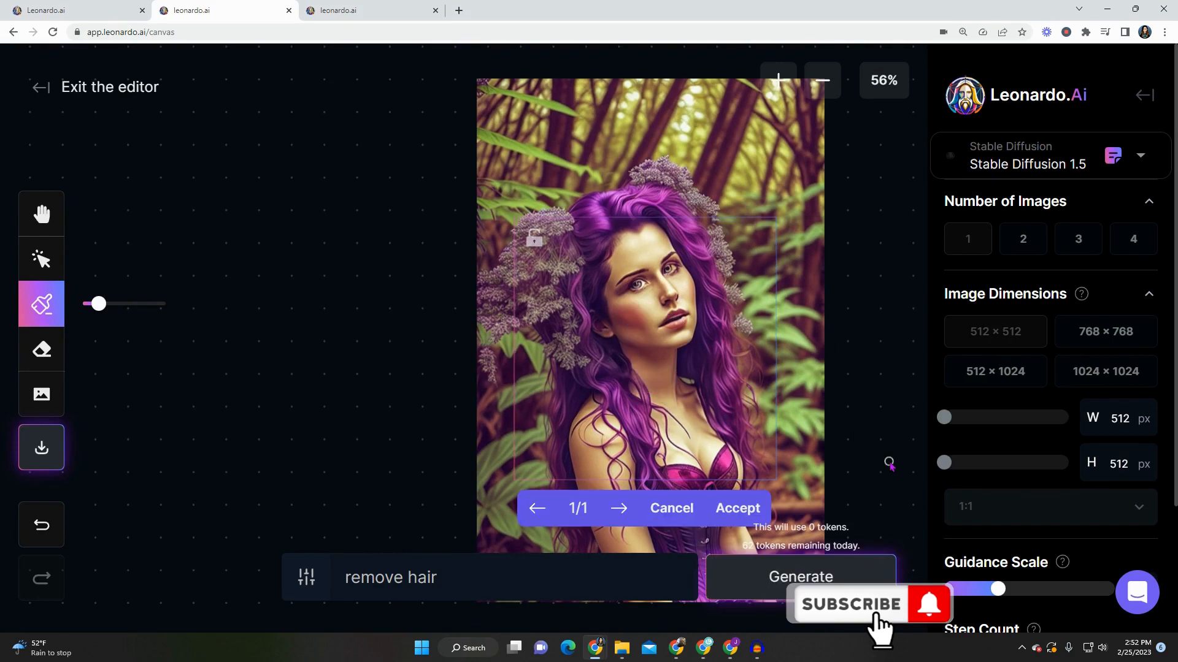
{"action": "left_click", "coordinate": [733, 515]}
Step: Move the generation frame off the portrait into the empty canvas area beside it and select the portrait
{"action": "scroll", "coordinate": [684, 349], "scroll_direction": "down", "scroll_amount": 1}
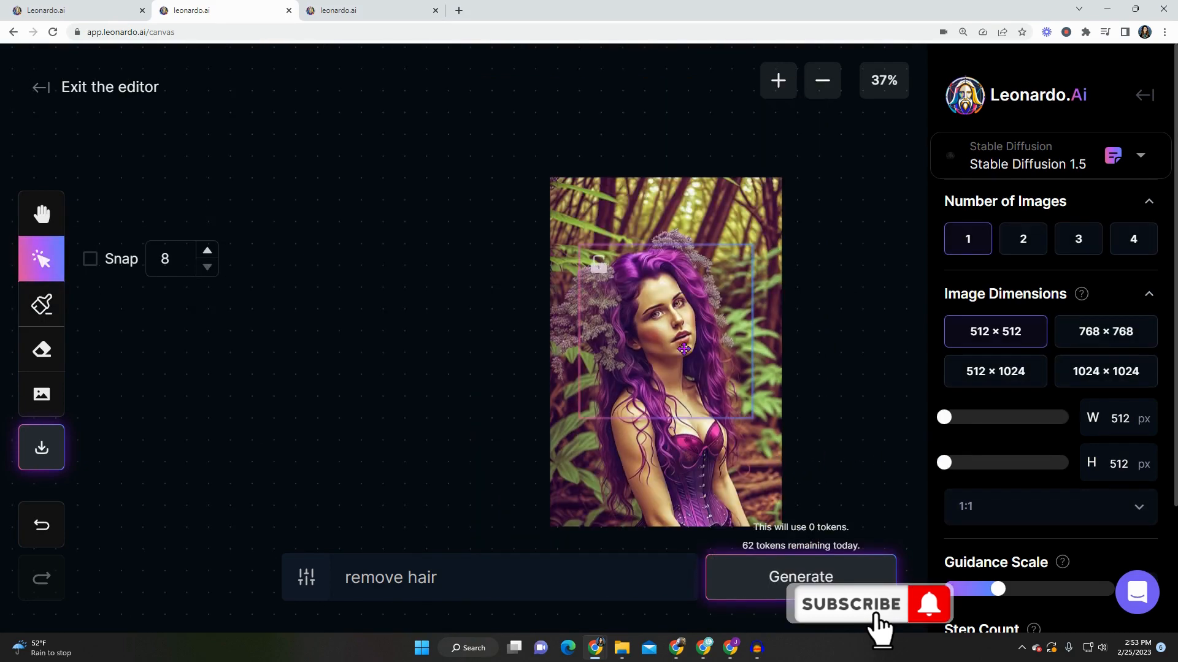
{"action": "left_click_drag", "start_coordinate": [646, 298], "coordinate": [407, 242]}
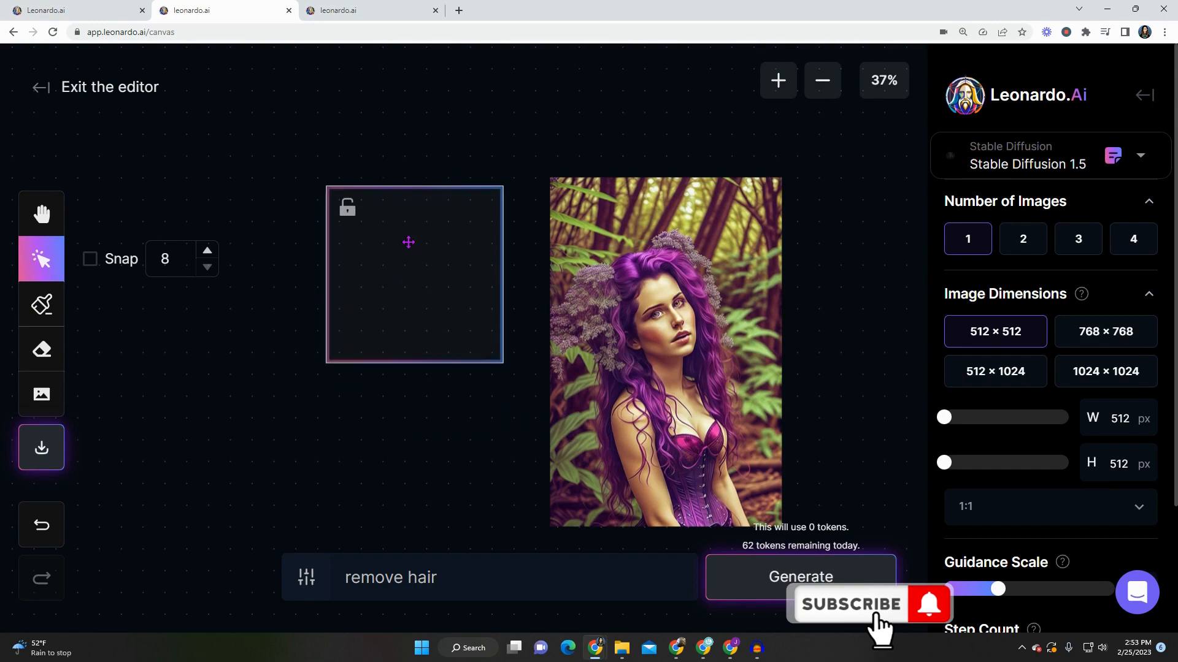
{"action": "left_click", "coordinate": [643, 193]}
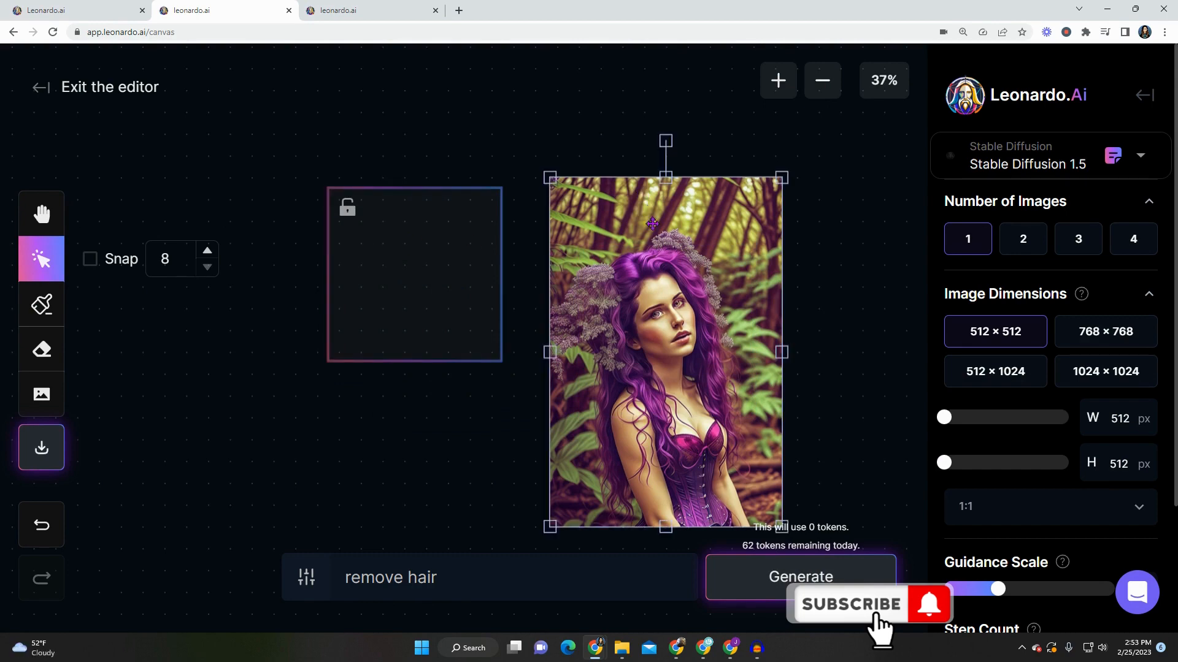
Step: Download the retouched portrait from the canvas, leave the editor and open the AI Image Generation page
{"action": "left_click", "coordinate": [41, 450]}
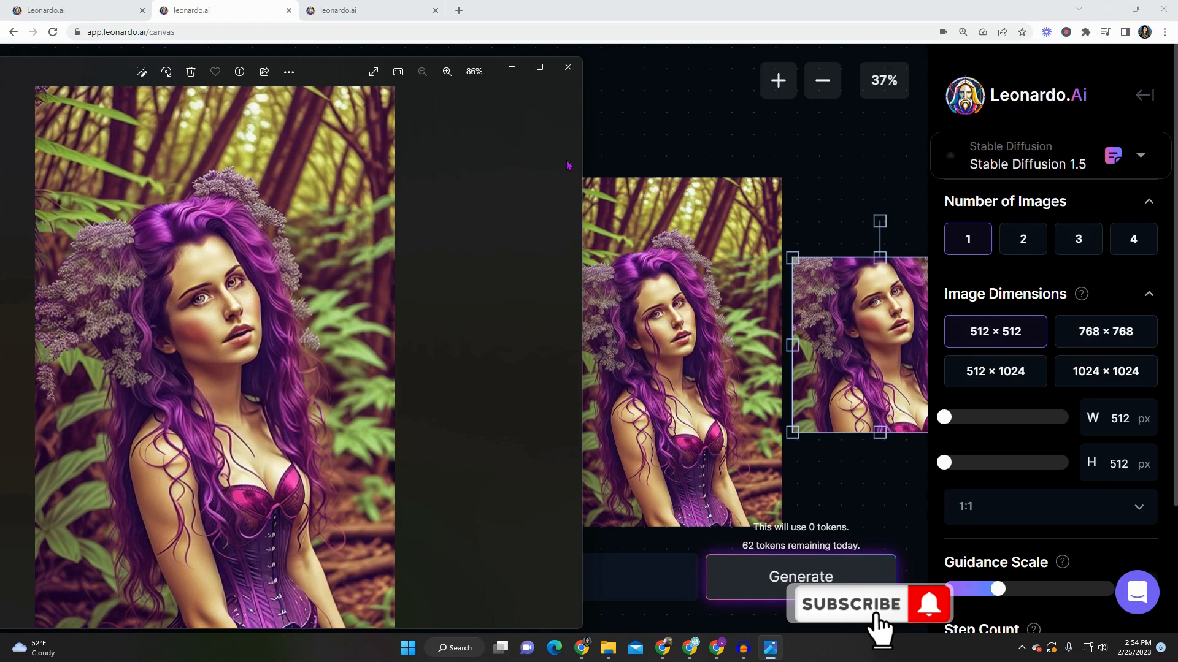
{"action": "left_click", "coordinate": [512, 68]}
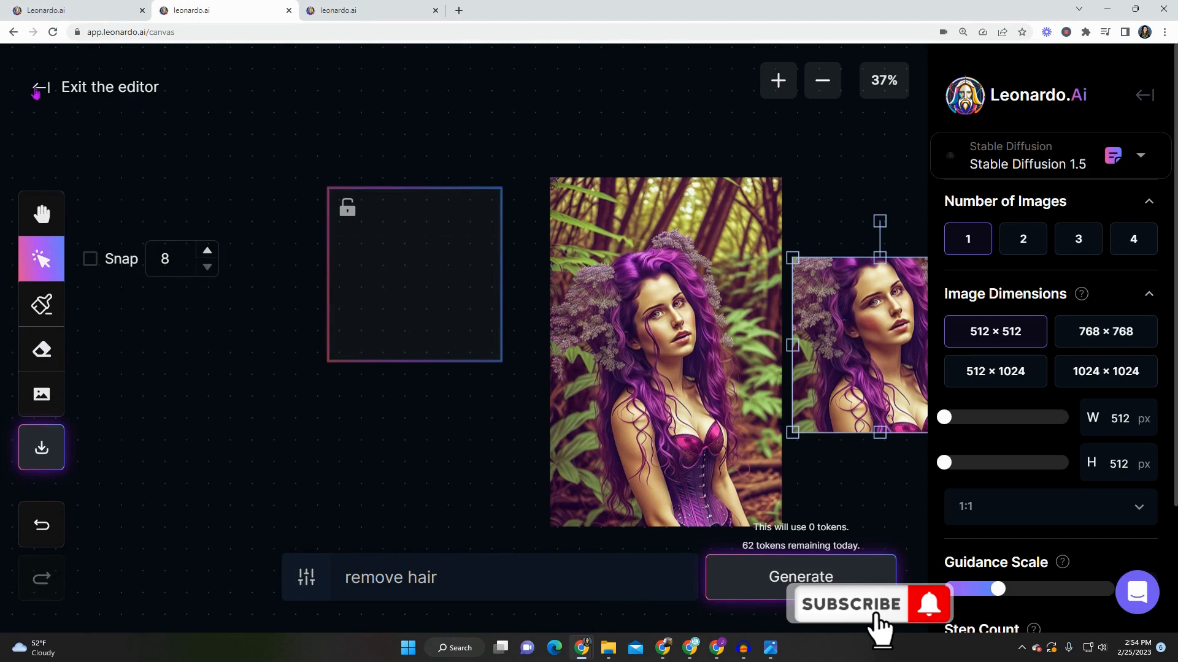
{"action": "left_click", "coordinate": [39, 88]}
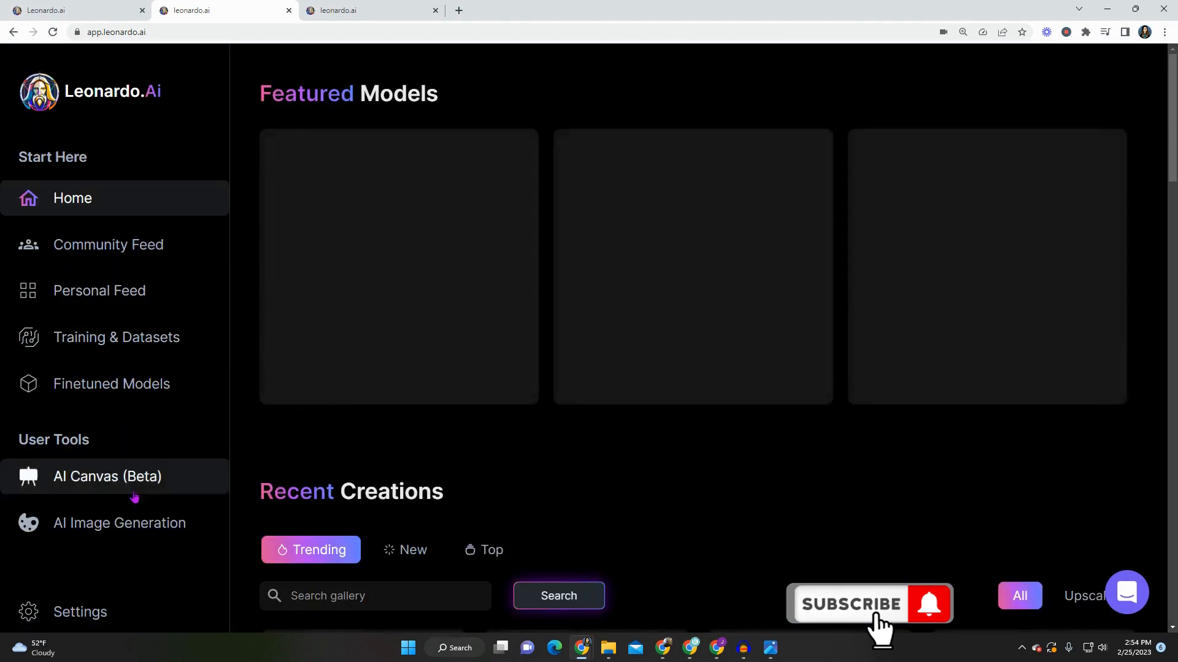
{"action": "left_click", "coordinate": [112, 537]}
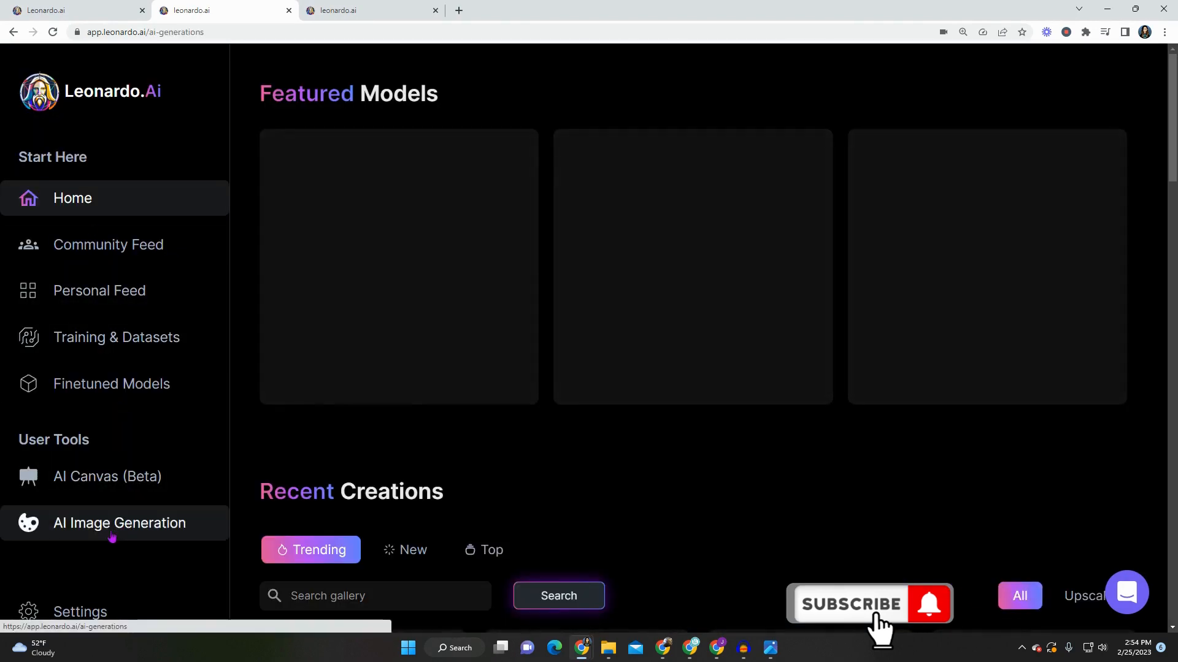
Step: Add the front-facing purple-haired forest woman portrait as the Image to Image input
{"action": "scroll", "coordinate": [172, 533], "scroll_direction": "down", "scroll_amount": 5}
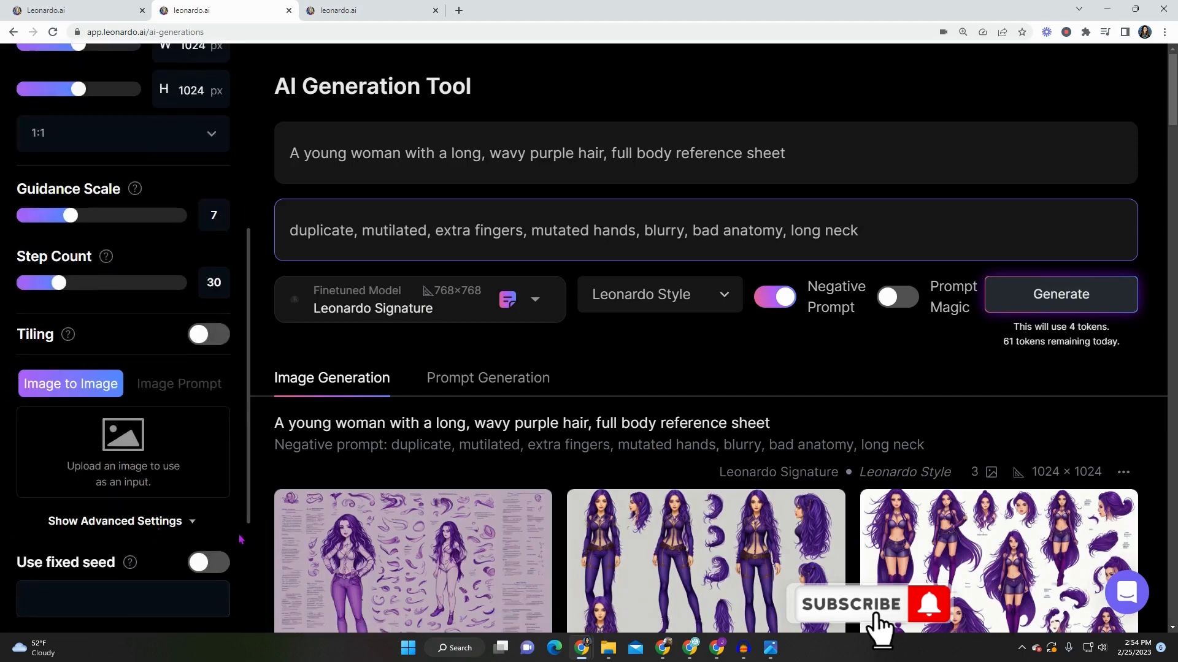
{"action": "scroll", "coordinate": [240, 537], "scroll_direction": "down", "scroll_amount": 10}
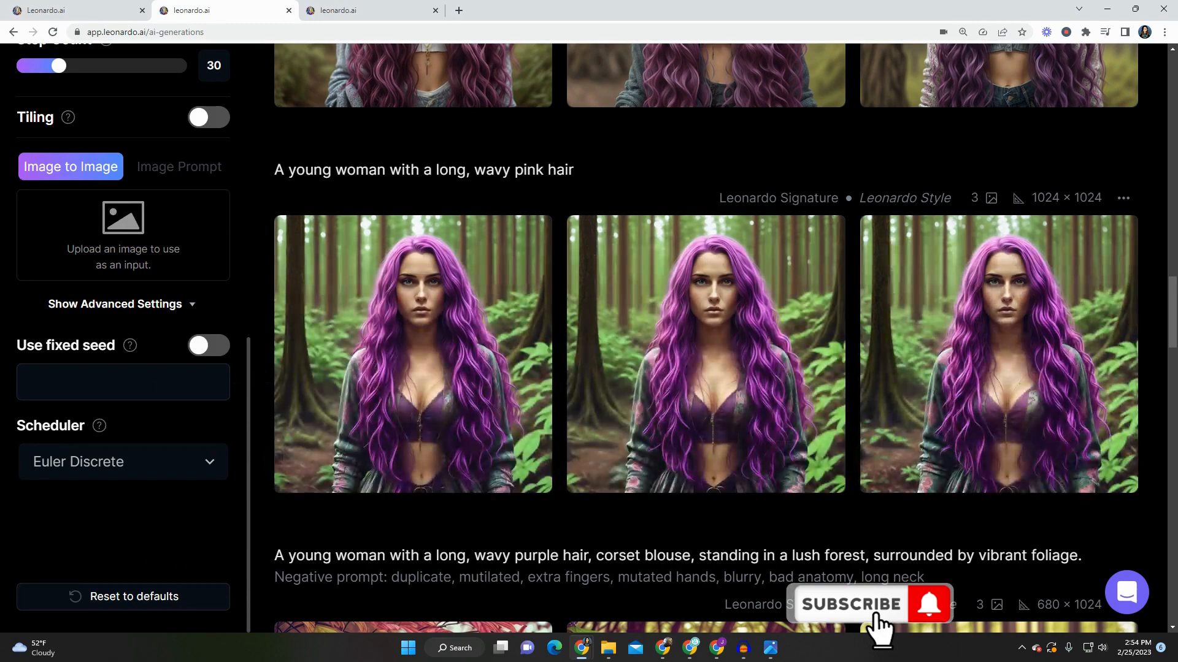
{"action": "left_click_drag", "start_coordinate": [1, 245], "coordinate": [161, 276]}
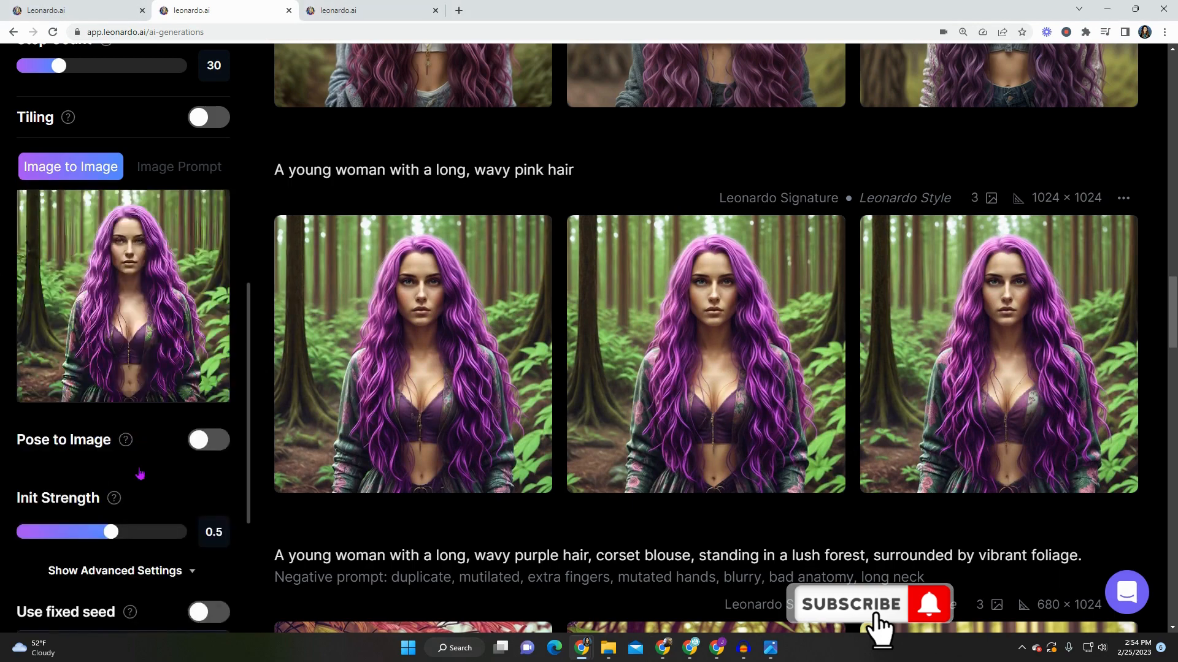
Step: Try Init Strength values of 0.78 and 0.71 for the input image, and set it to 0.07
{"action": "scroll", "coordinate": [123, 460], "scroll_direction": "down", "scroll_amount": 1}
{"action": "mouse_move", "coordinate": [109, 440]}
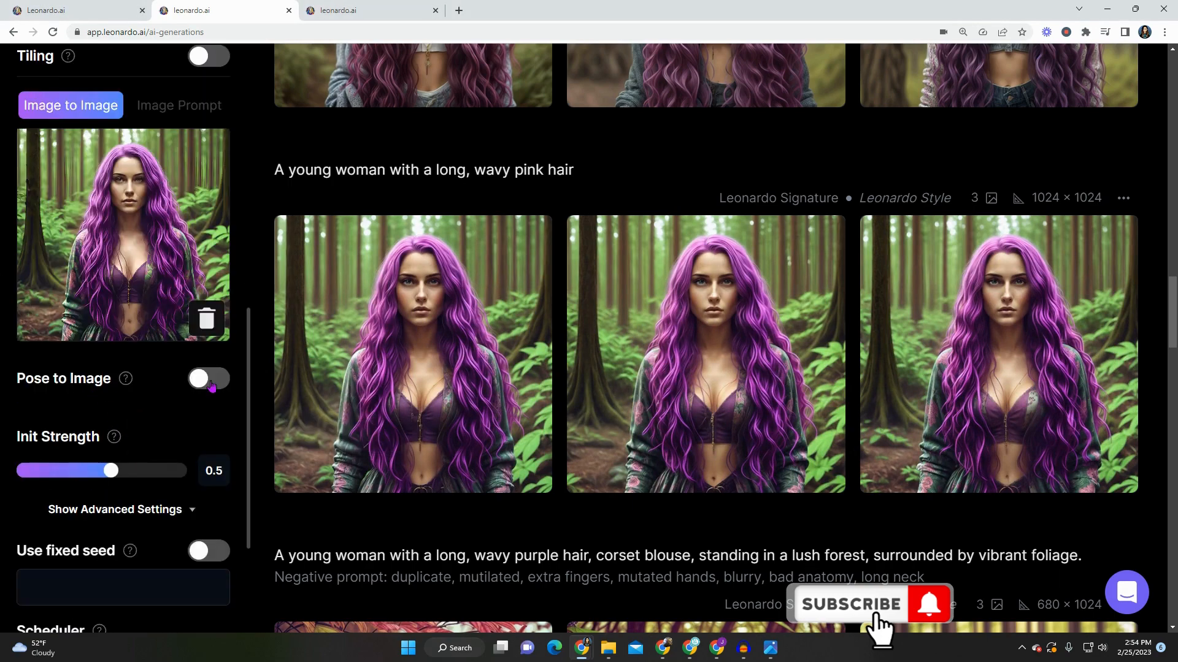
{"action": "left_click_drag", "start_coordinate": [116, 480], "coordinate": [163, 478]}
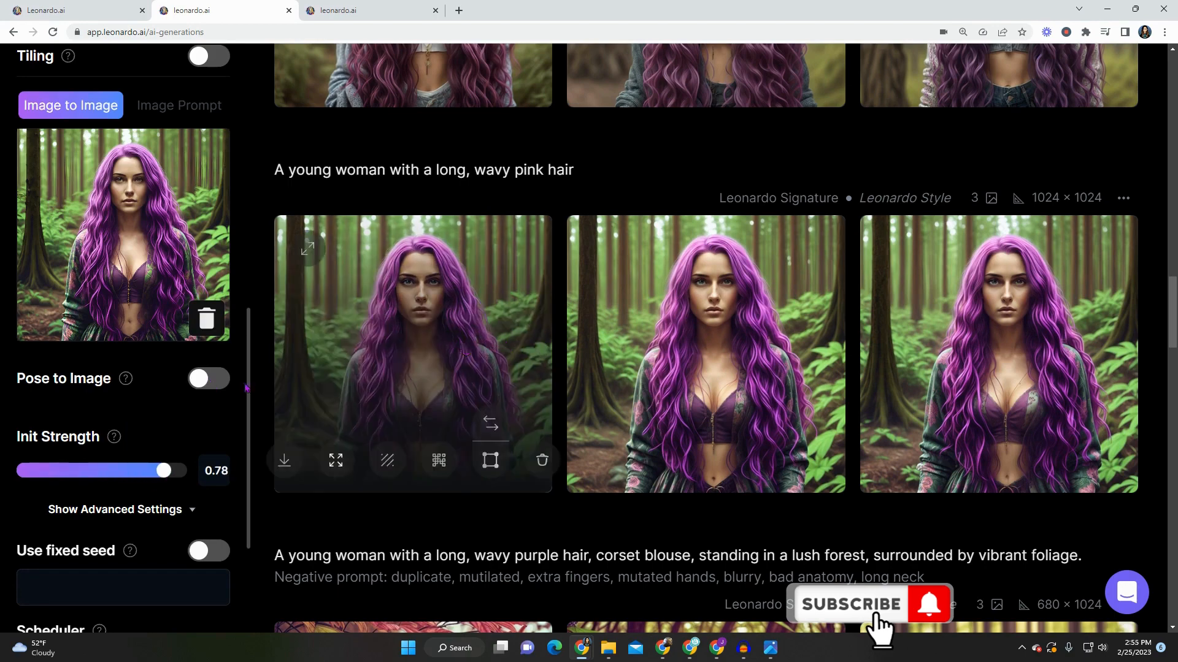
{"action": "left_click_drag", "start_coordinate": [163, 476], "coordinate": [151, 477]}
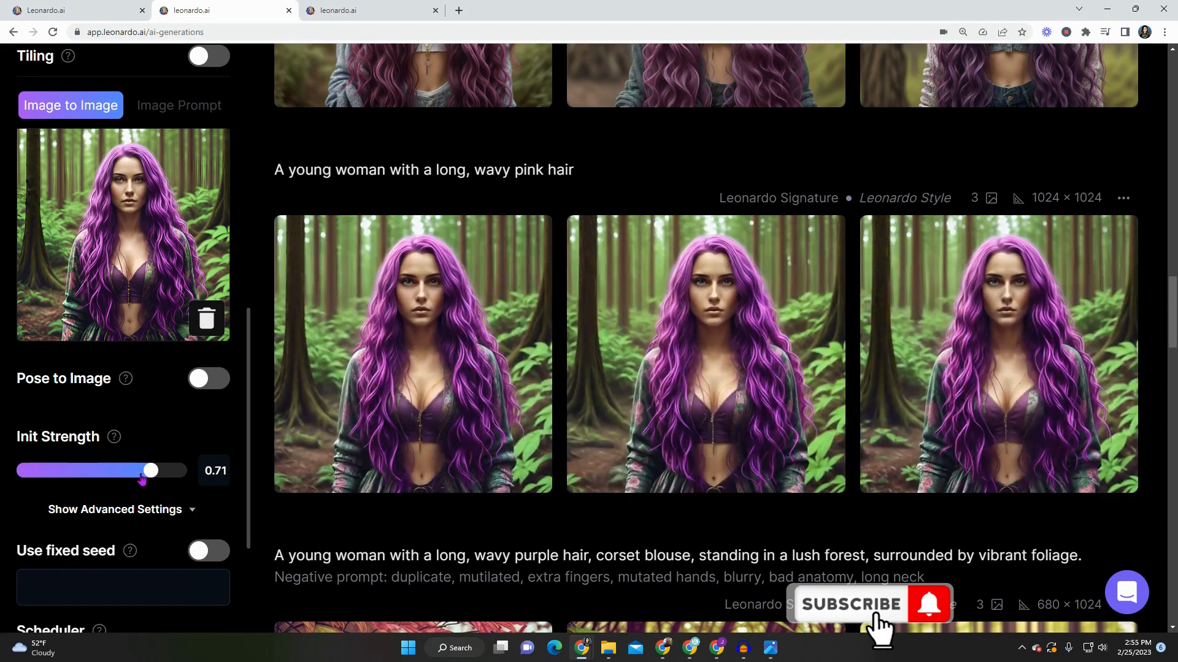
{"action": "left_click_drag", "start_coordinate": [142, 478], "coordinate": [30, 479]}
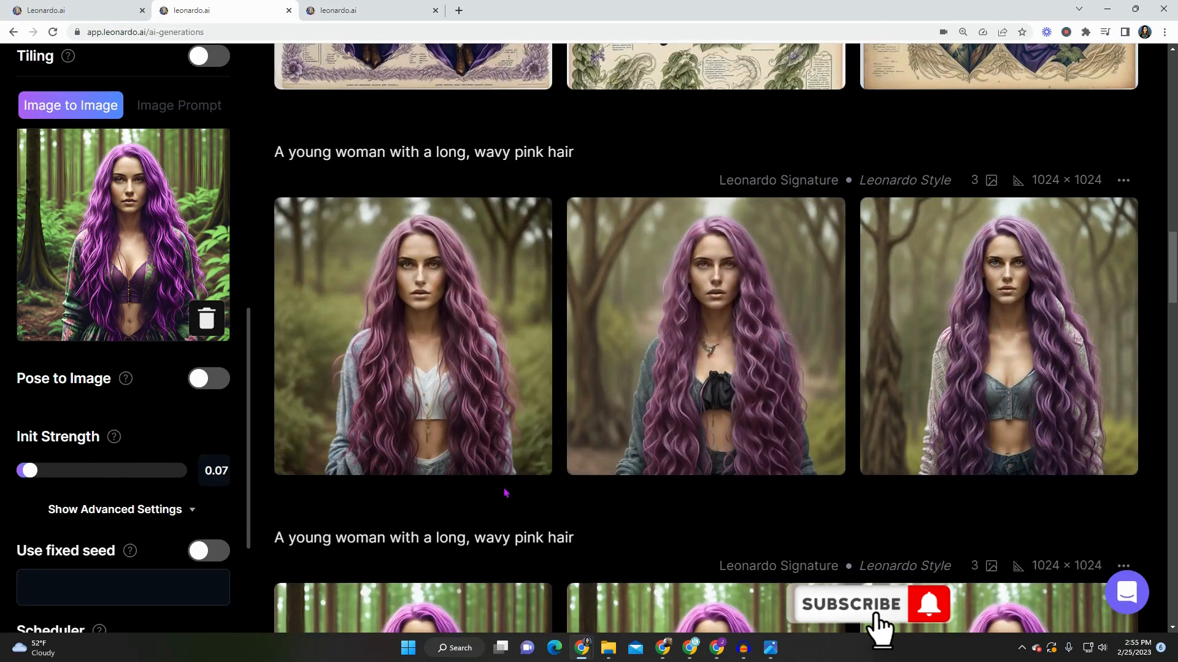
Step: Compare the "wavy pink hair" images with the "character sheet" results, enlarging the third "character sheet front and back" image
{"action": "mouse_move", "coordinate": [785, 383]}
{"action": "mouse_move", "coordinate": [402, 437]}
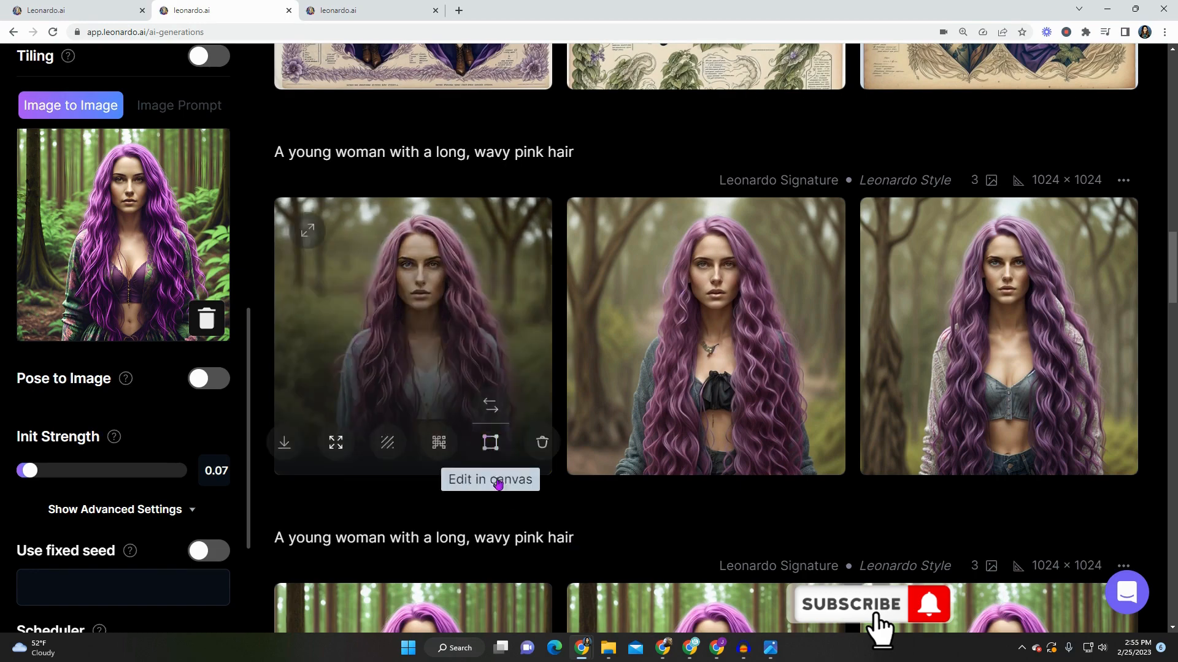
{"action": "mouse_move", "coordinate": [980, 439]}
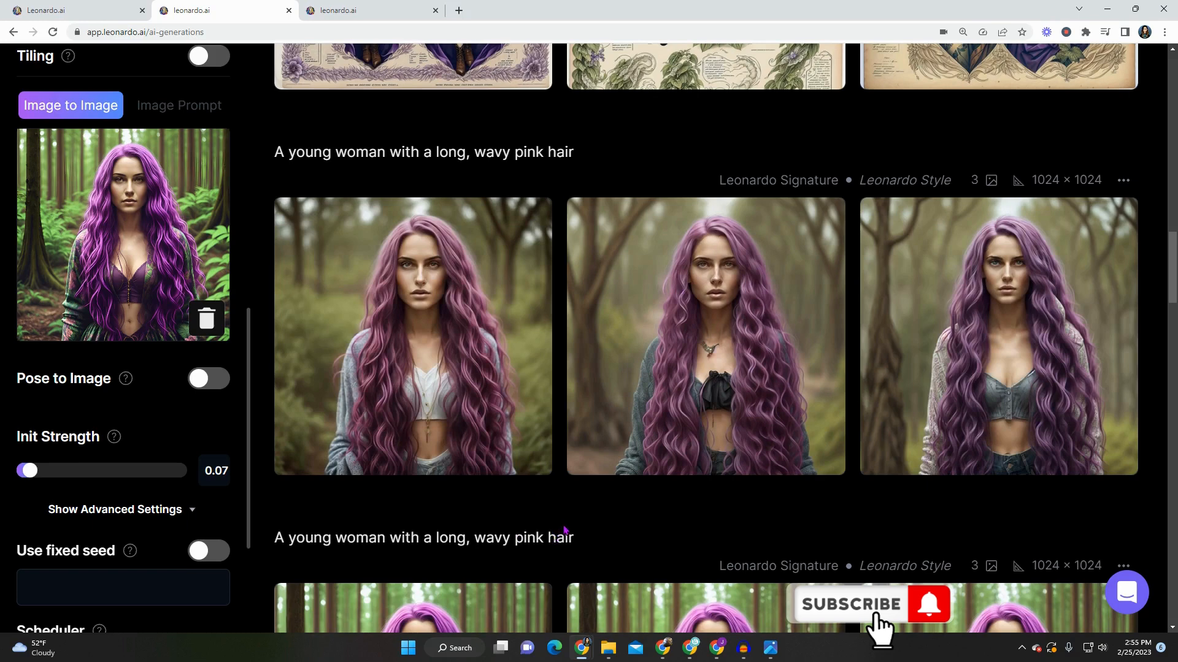
{"action": "scroll", "coordinate": [648, 550], "scroll_direction": "up", "scroll_amount": 5}
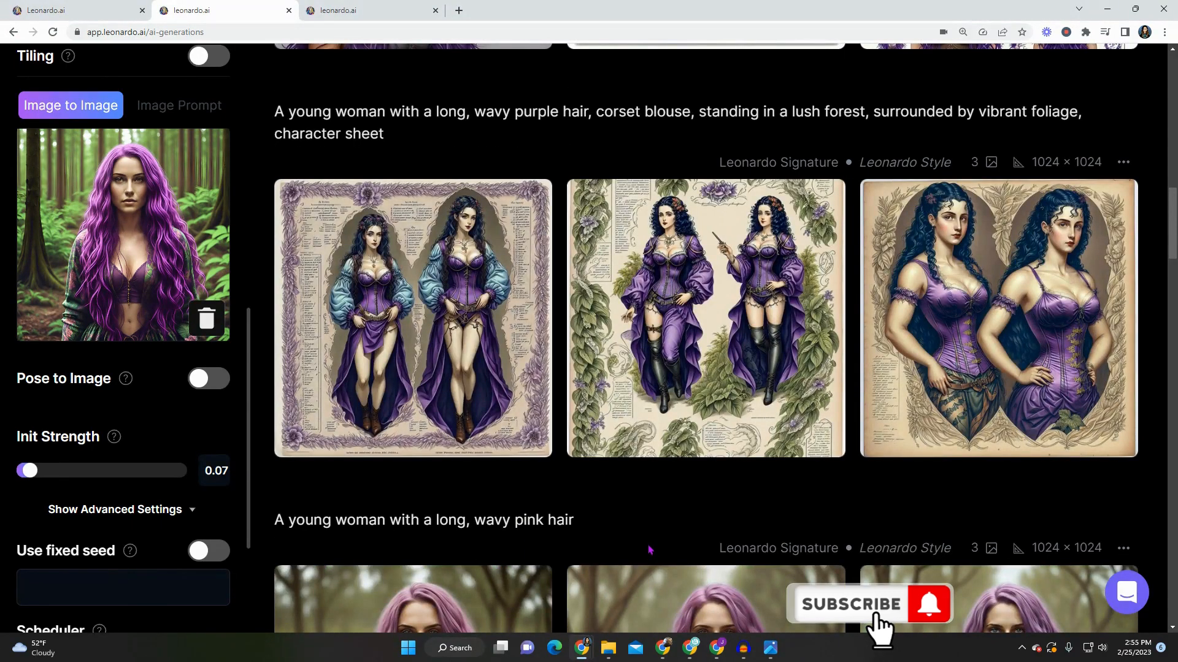
{"action": "left_click_drag", "start_coordinate": [274, 134], "coordinate": [388, 140]}
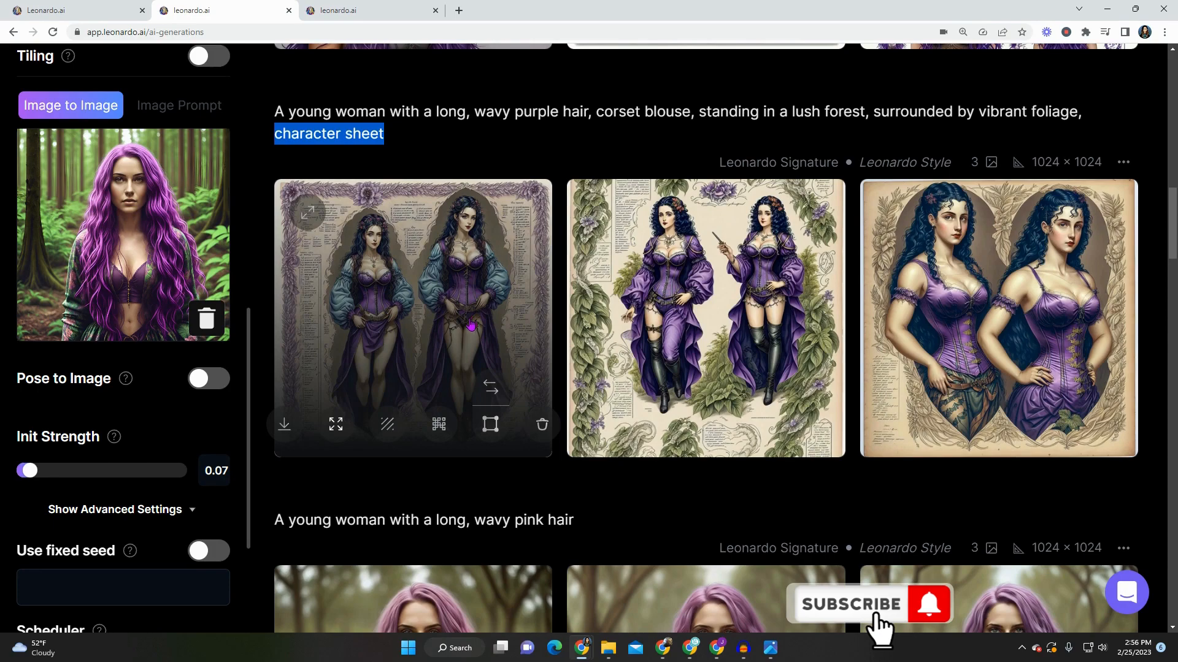
{"action": "scroll", "coordinate": [471, 326], "scroll_direction": "up", "scroll_amount": 7}
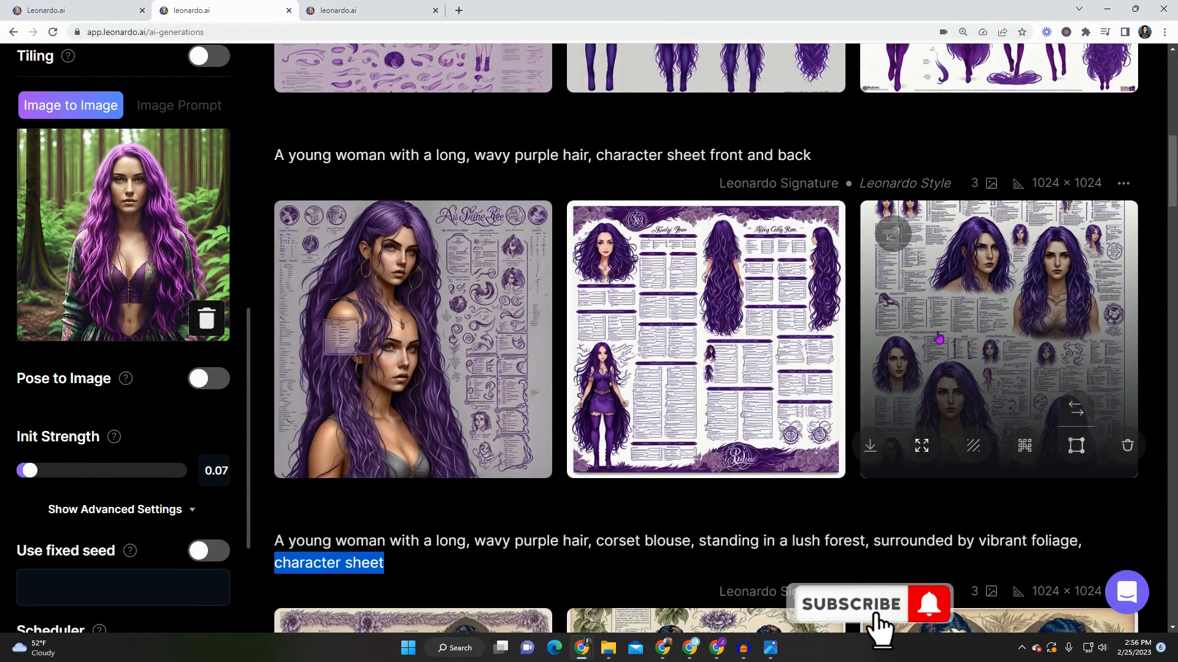
{"action": "left_click", "coordinate": [938, 337]}
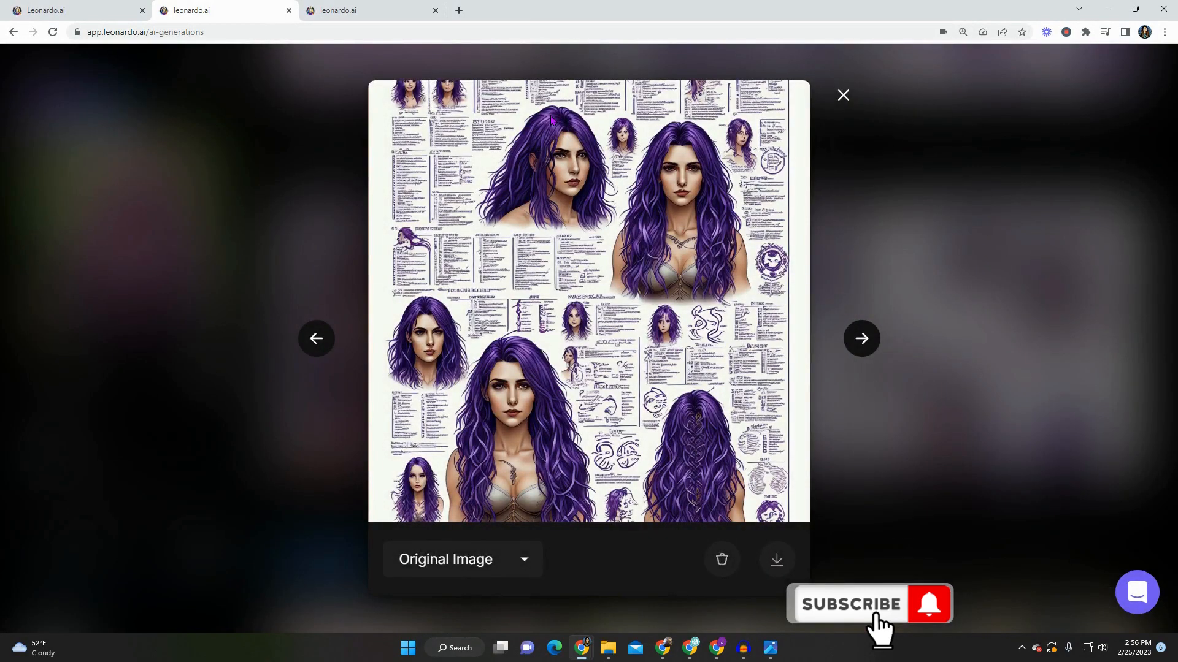
{"action": "left_click", "coordinate": [994, 222]}
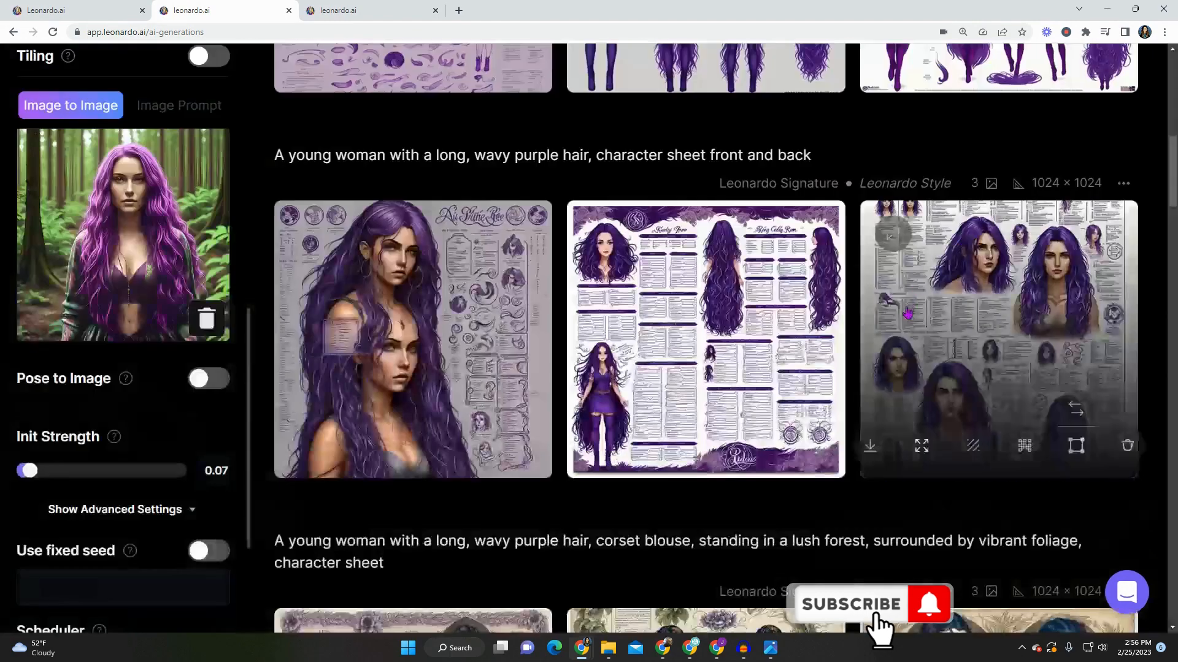
Step: Examine the "full body reference sheet" prompt and its results, viewing the third image enlarged
{"action": "scroll", "coordinate": [740, 227], "scroll_direction": "up", "scroll_amount": 6}
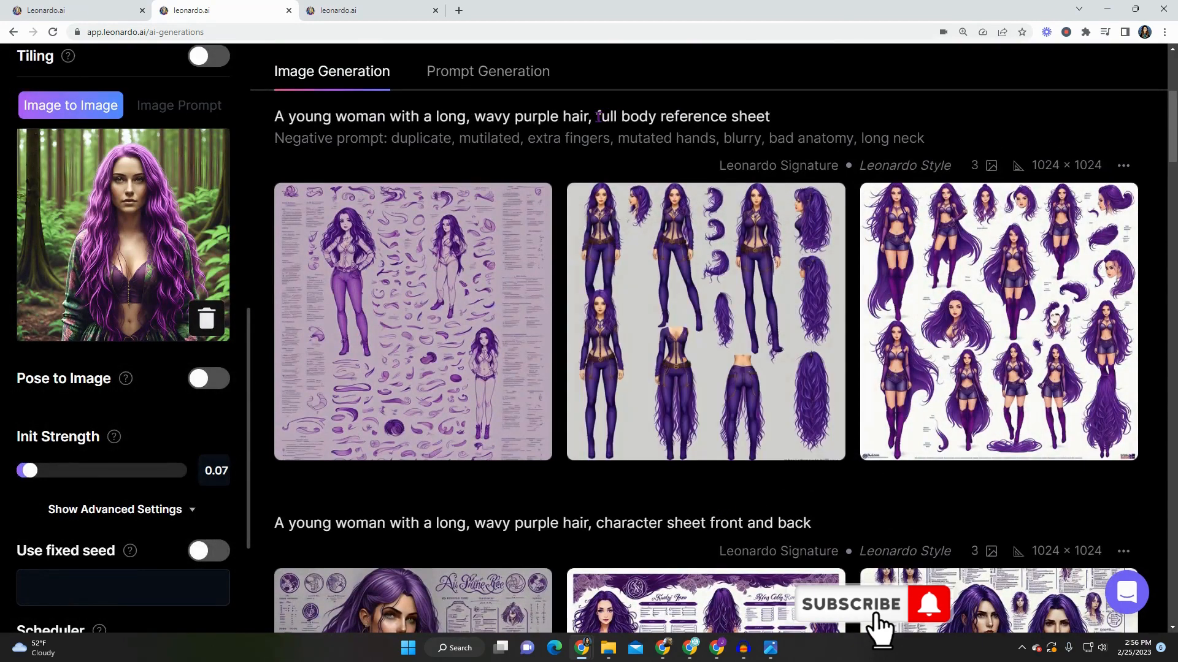
{"action": "left_click_drag", "start_coordinate": [598, 116], "coordinate": [780, 127]}
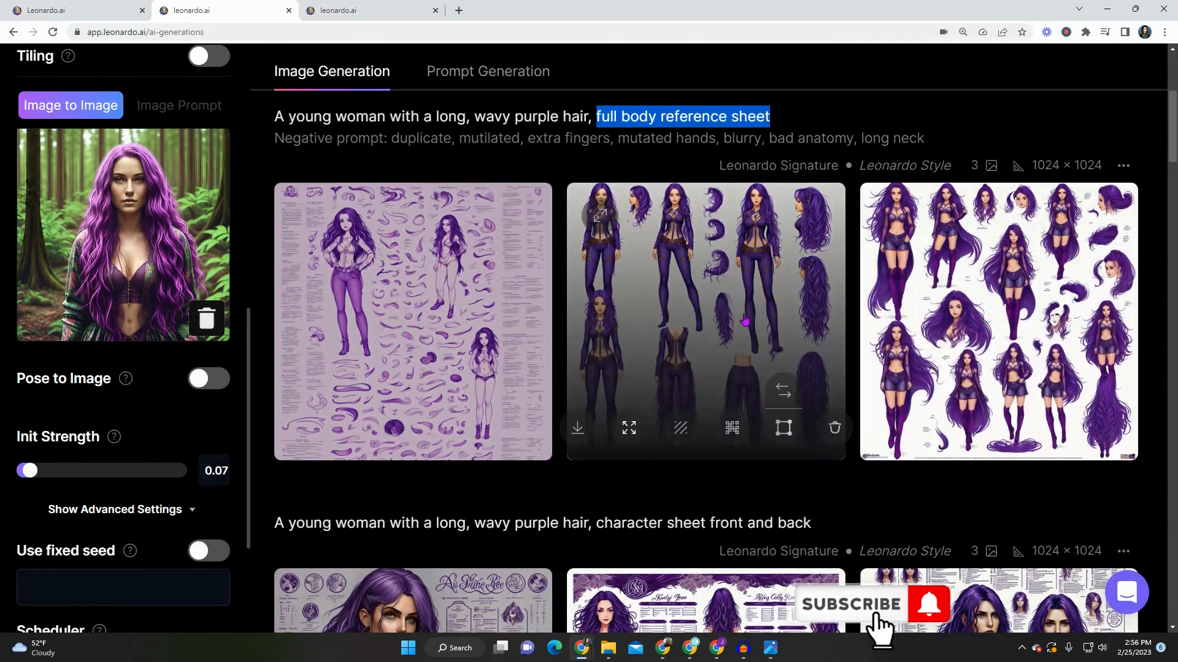
{"action": "left_click", "coordinate": [971, 308]}
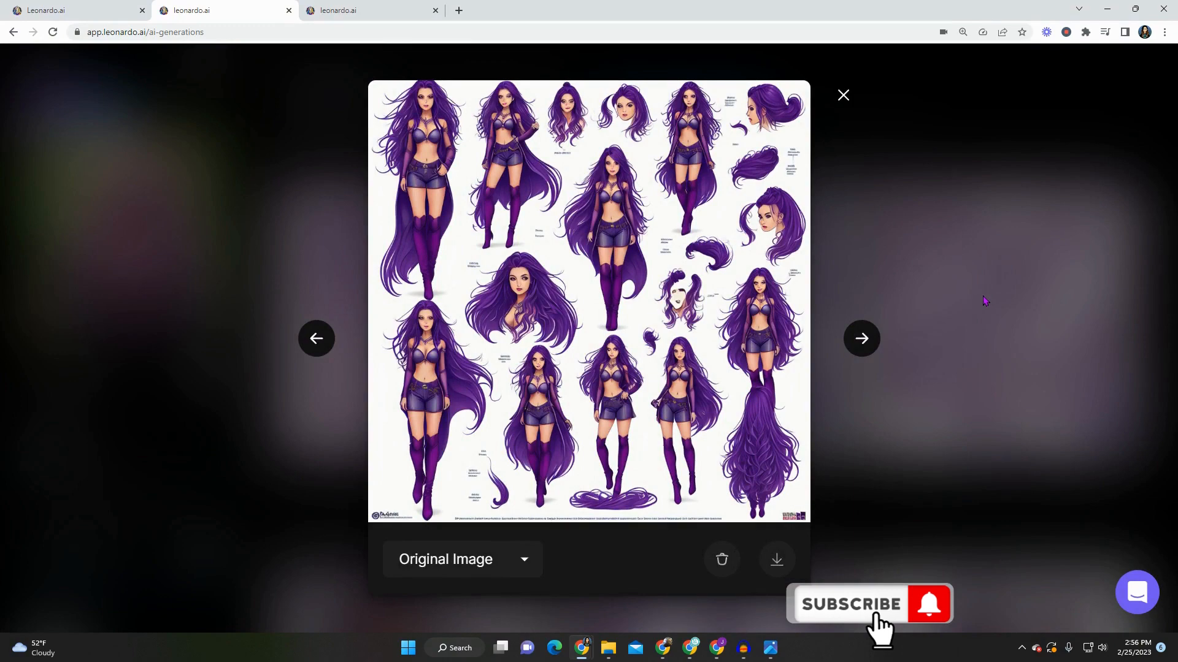
{"action": "left_click", "coordinate": [984, 301]}
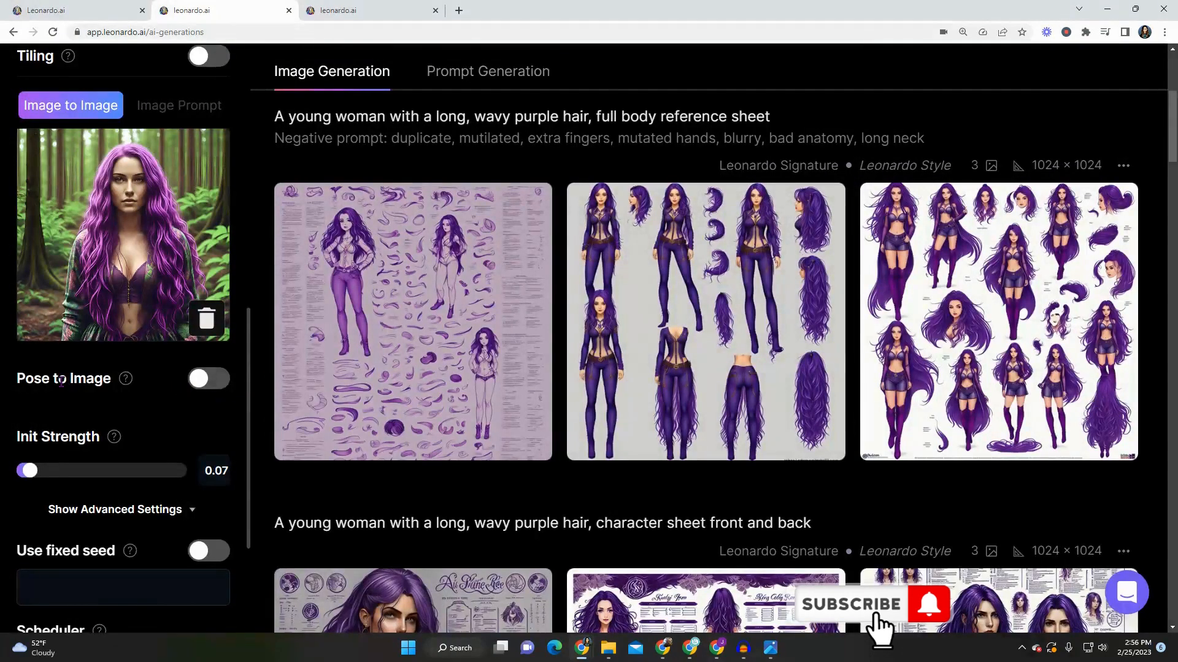